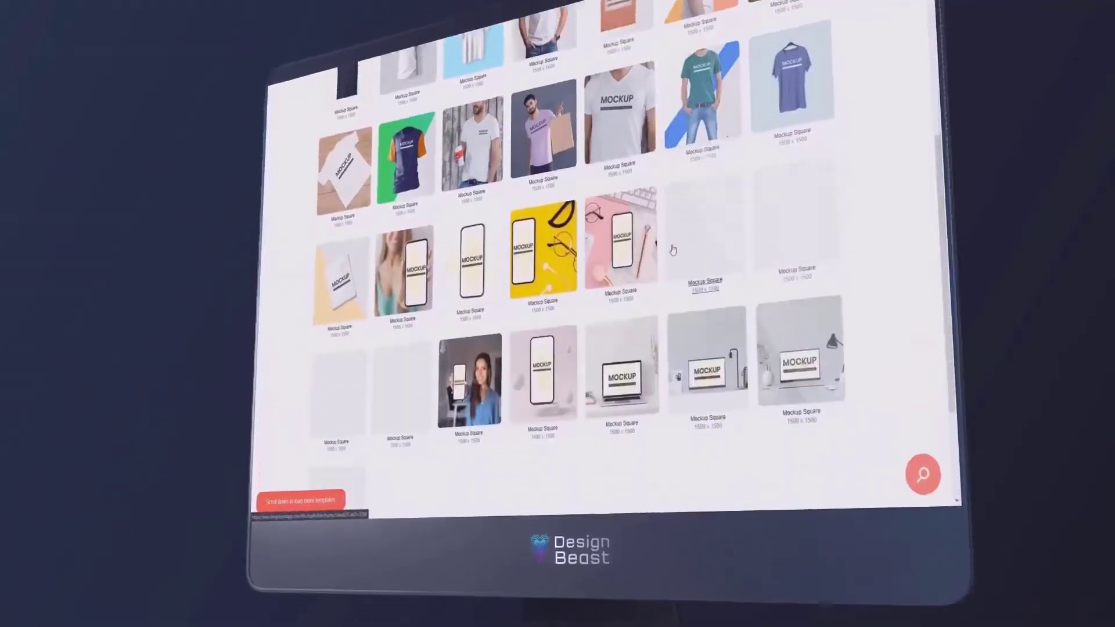
Submit the brushed-over dice photo for processing with Proceed.
scroll(672, 250, "down", 5)
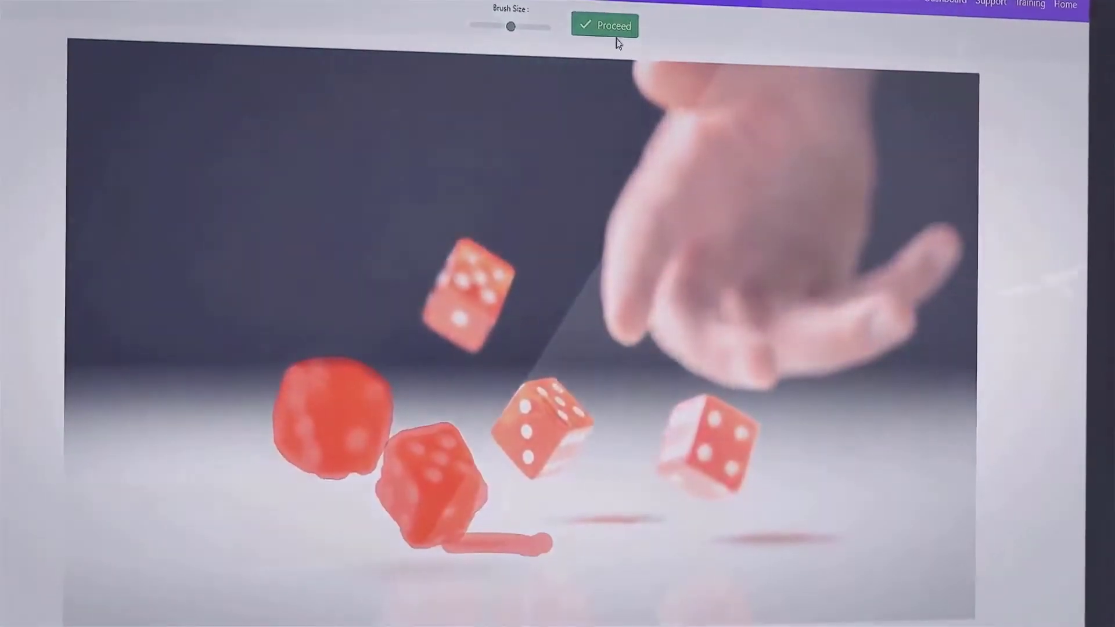
left_click(616, 38)
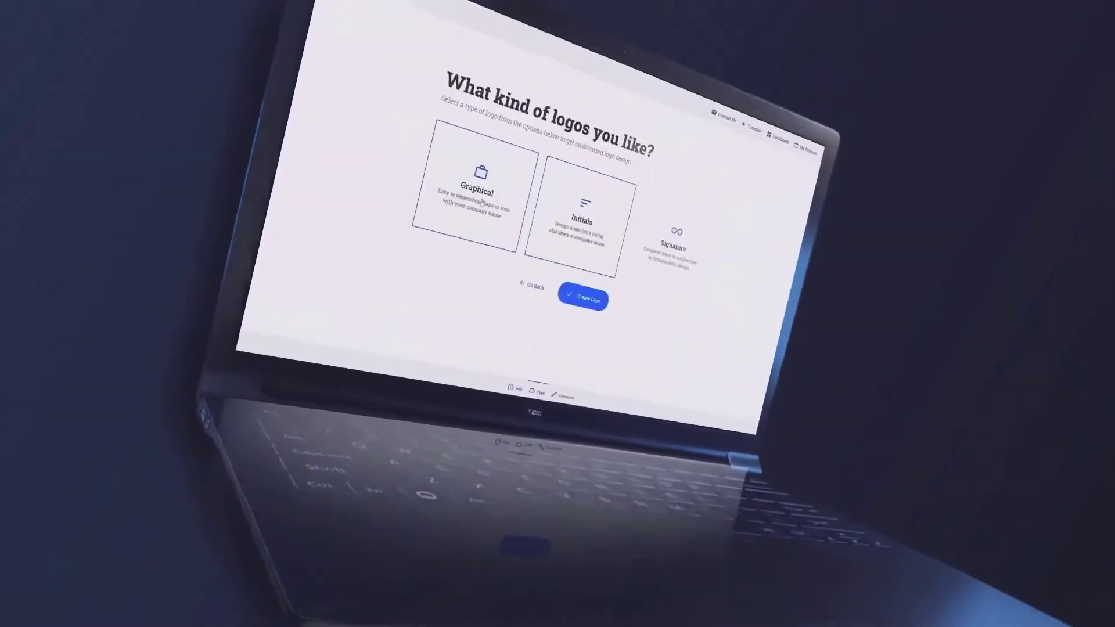
Pick Graphical as the logo type in Logo Factory.
left_click(481, 202)
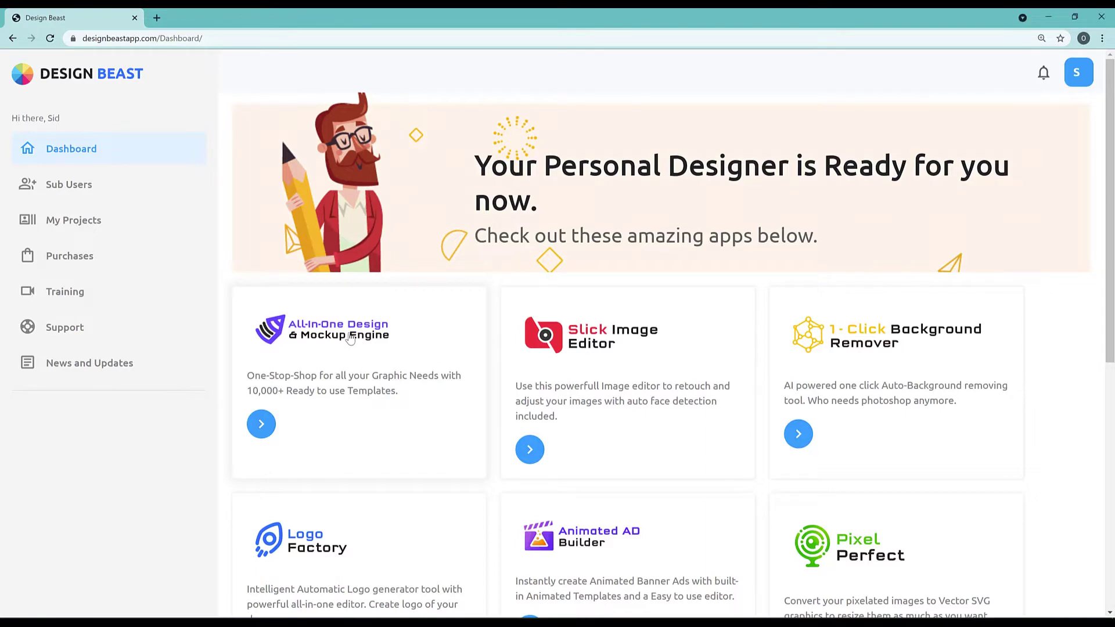
Launch the All-In-One Design & Mockup Engine and browse its template categories.
left_click(261, 424)
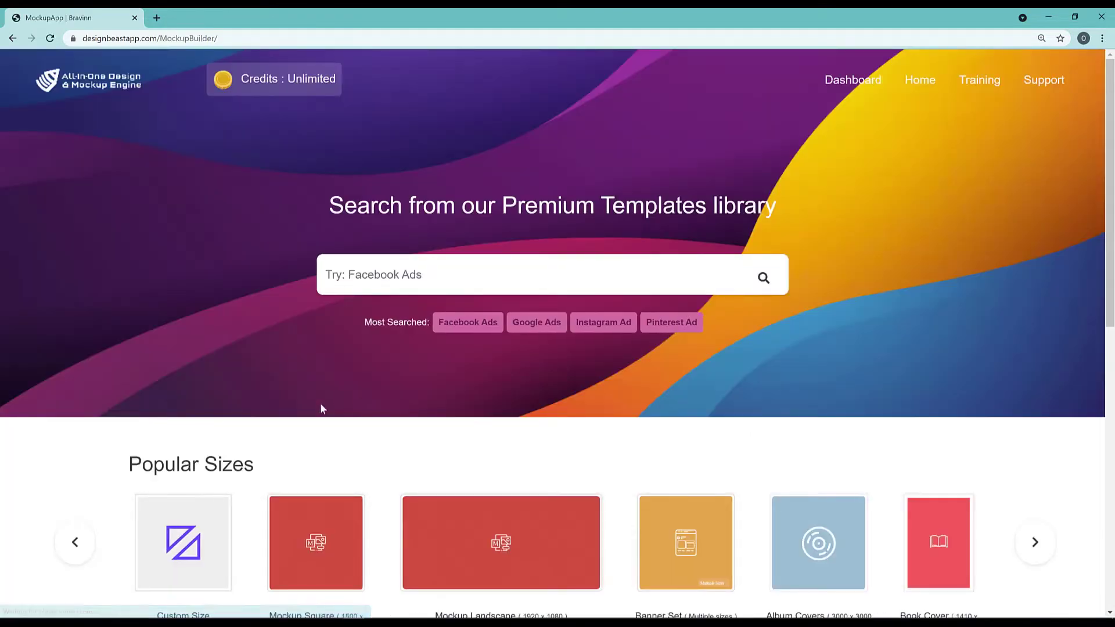
scroll(319, 405, "down", 5)
scroll(464, 315, "down", 5)
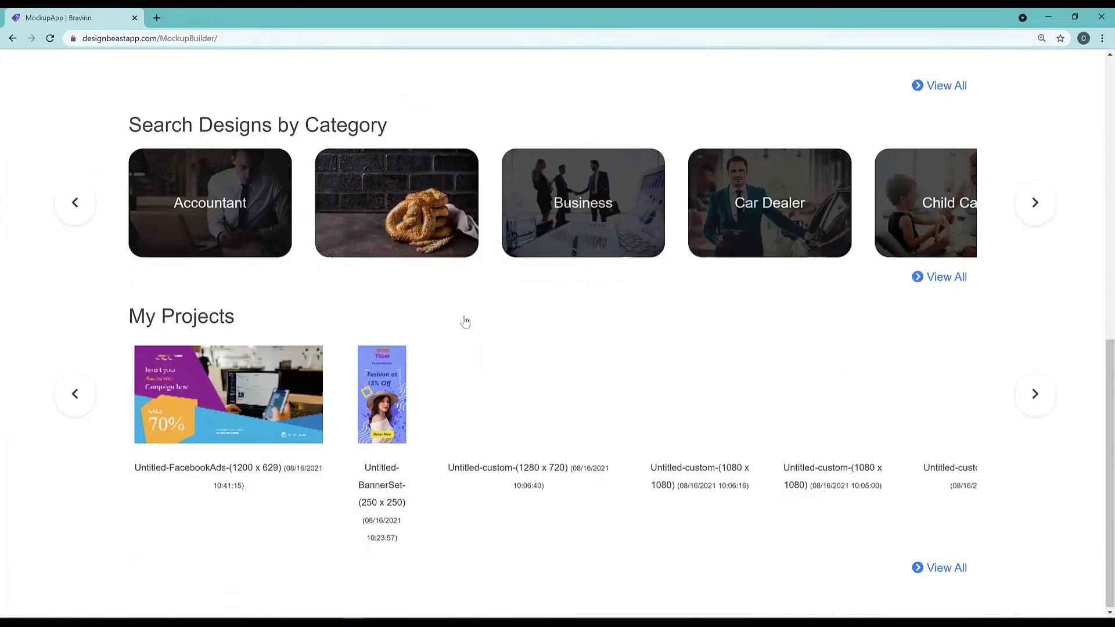
scroll(463, 324, "up", 3)
scroll(462, 324, "up", 7)
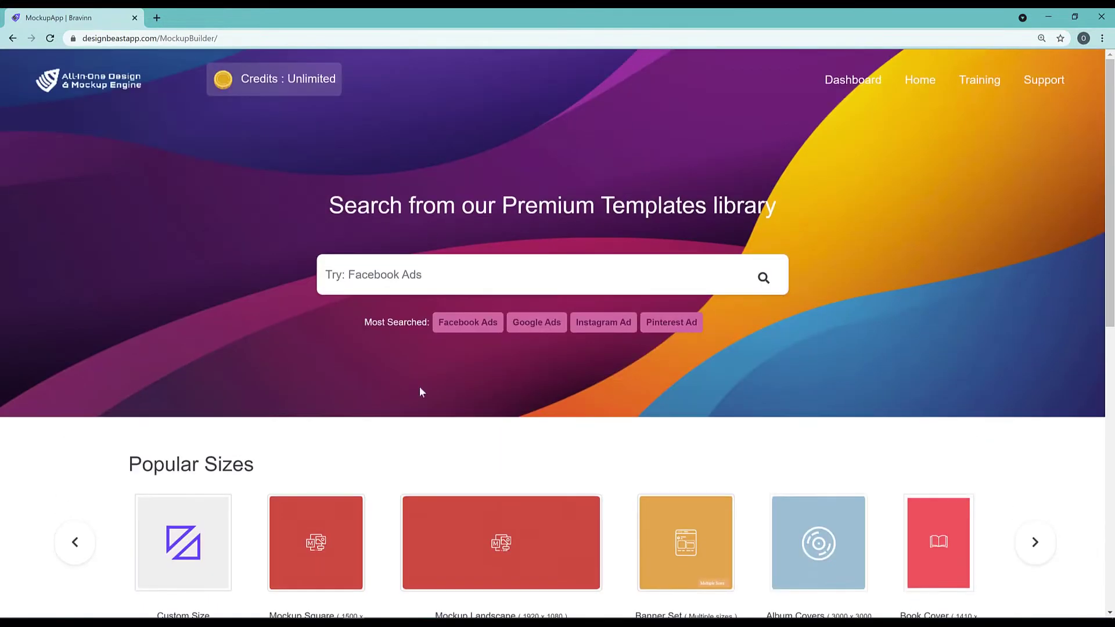
scroll(459, 320, "down", 1)
Filter templates to Facebook Ads and choose the Minimalist salon template.
left_click(479, 265)
scroll(652, 392, "down", 4)
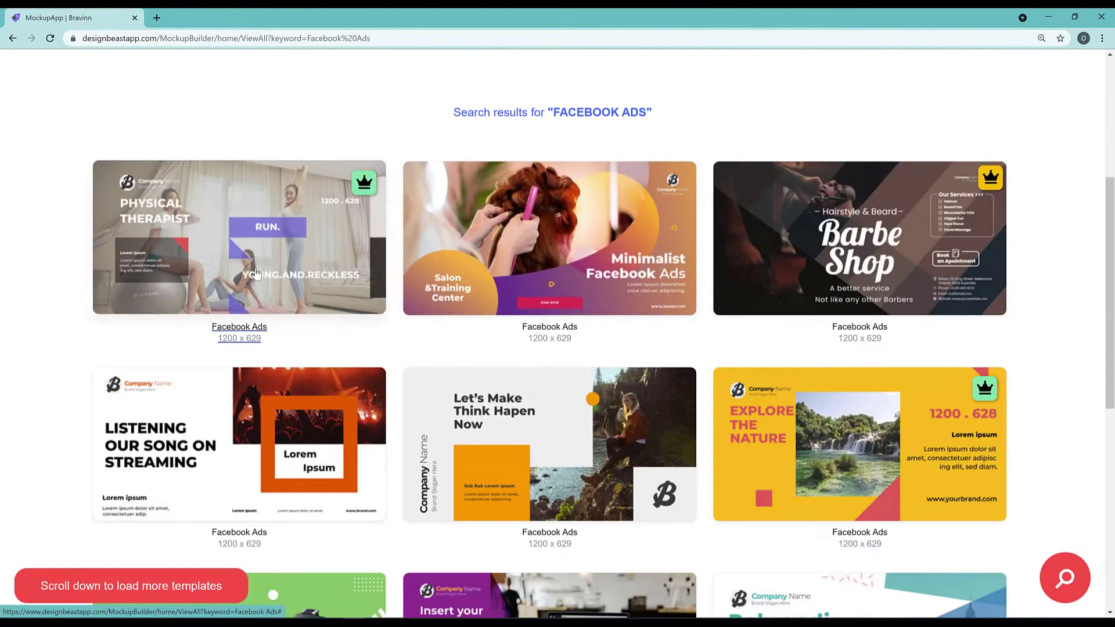
scroll(464, 348, "down", 4)
scroll(292, 308, "down", 4)
scroll(522, 406, "down", 2)
scroll(813, 378, "down", 4)
scroll(481, 419, "down", 4)
scroll(481, 419, "down", 4)
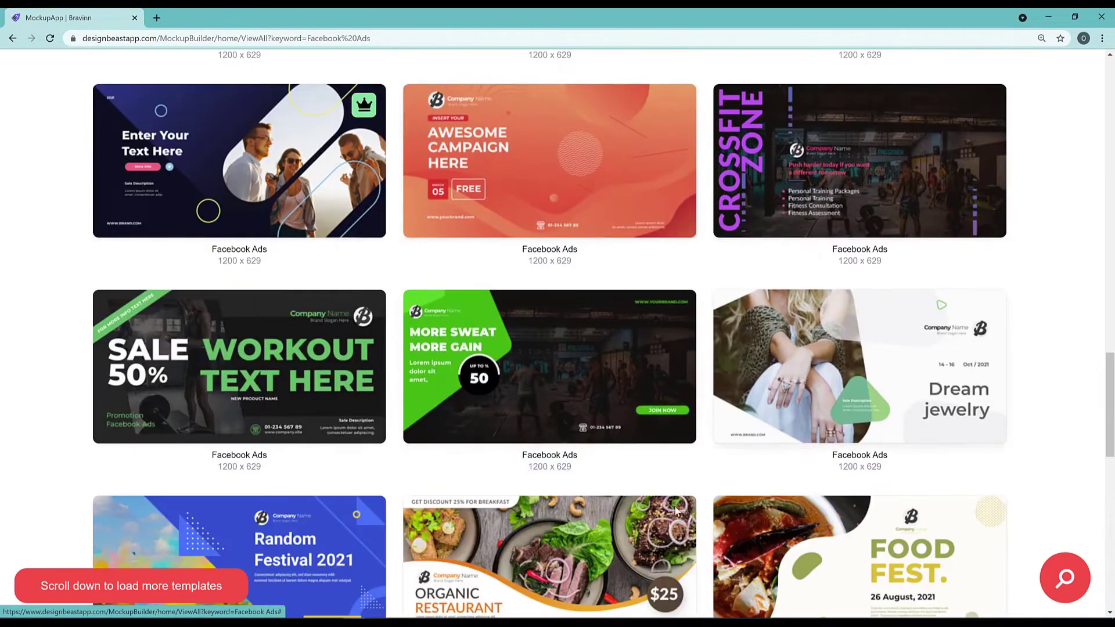
scroll(581, 453, "down", 5)
scroll(649, 494, "down", 4)
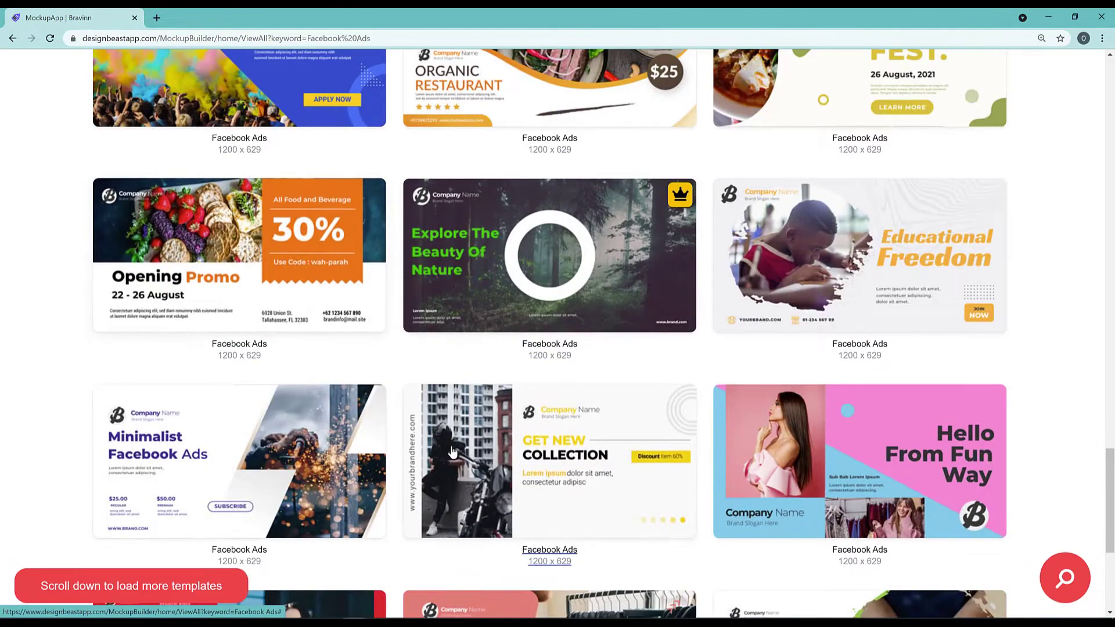
scroll(540, 523, "down", 5)
scroll(542, 441, "down", 5)
scroll(541, 430, "down", 5)
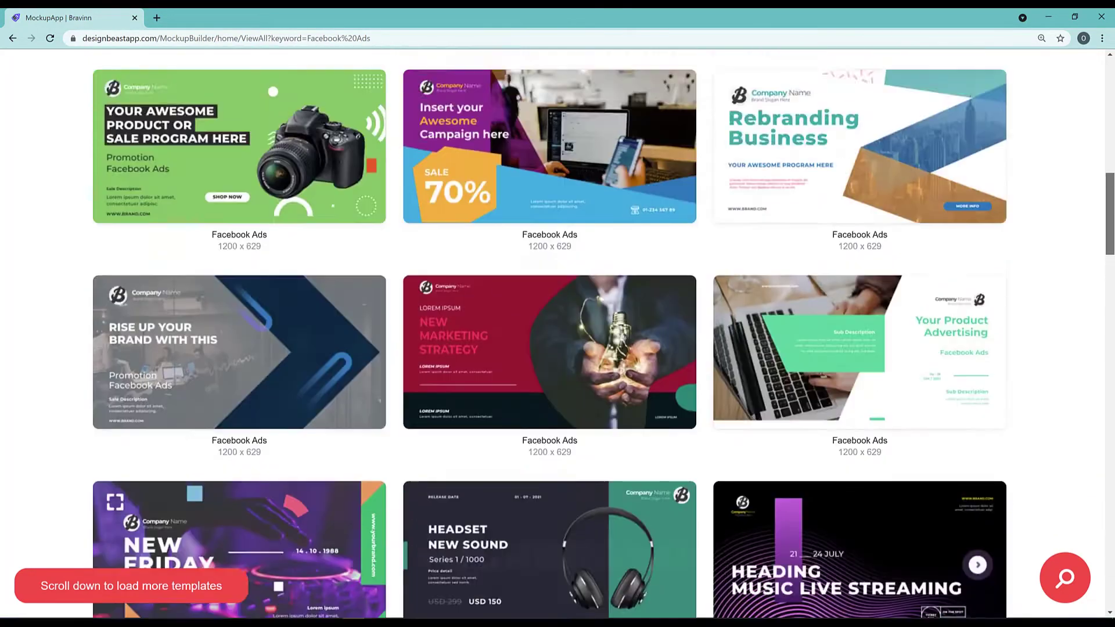
left_click(810, 366)
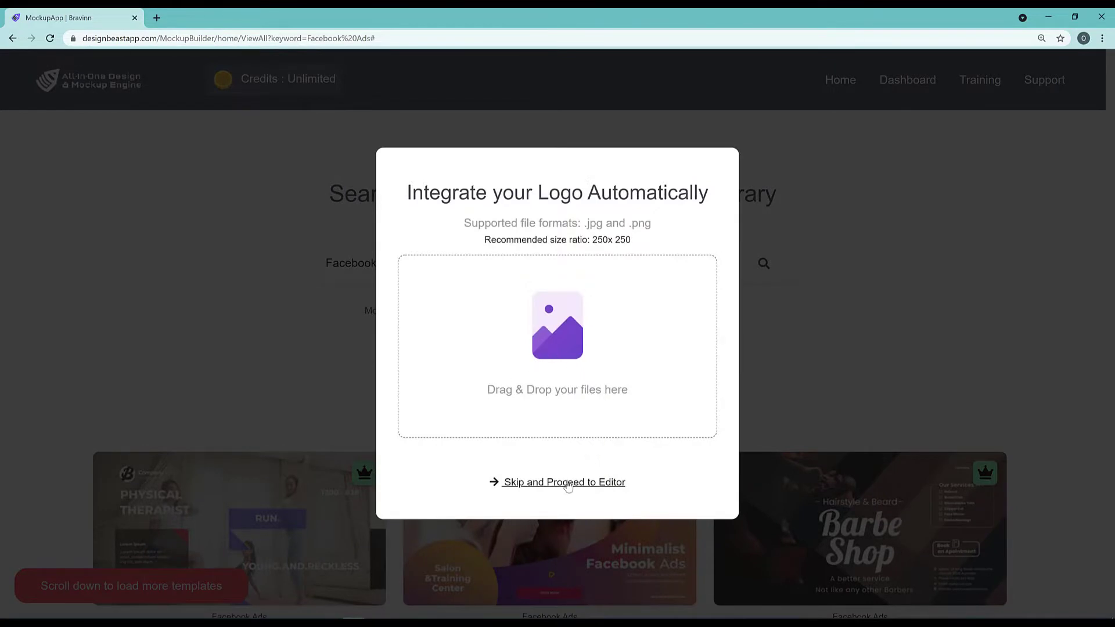
Skip the logo step and browse the editor's text, image, object and background panels.
left_click(572, 483)
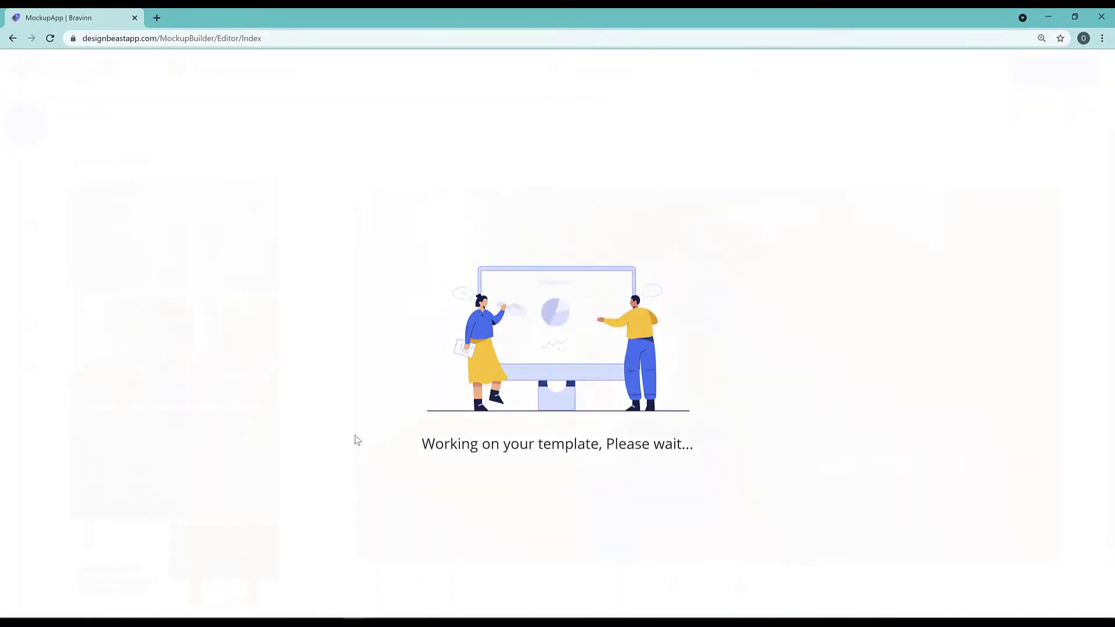
scroll(541, 296, "down", 1)
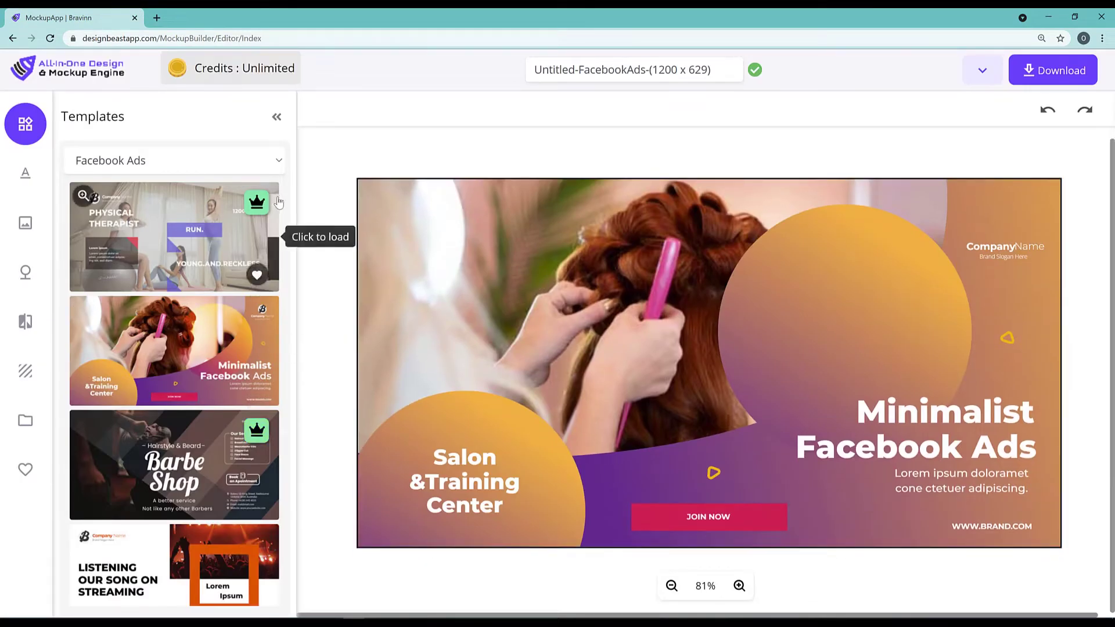
left_click(29, 172)
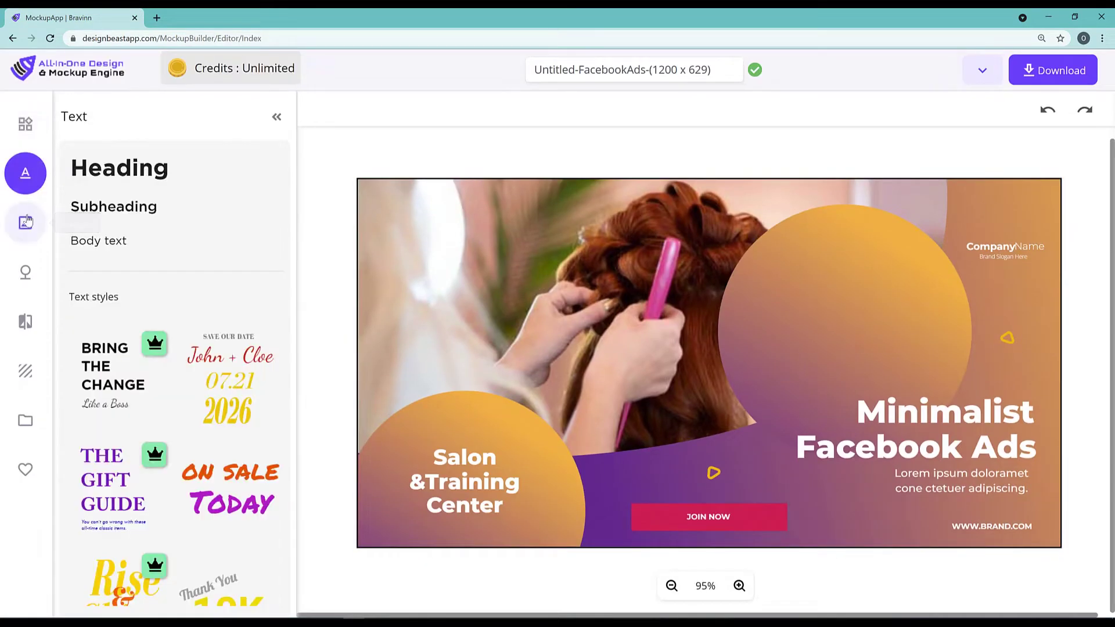
left_click(25, 223)
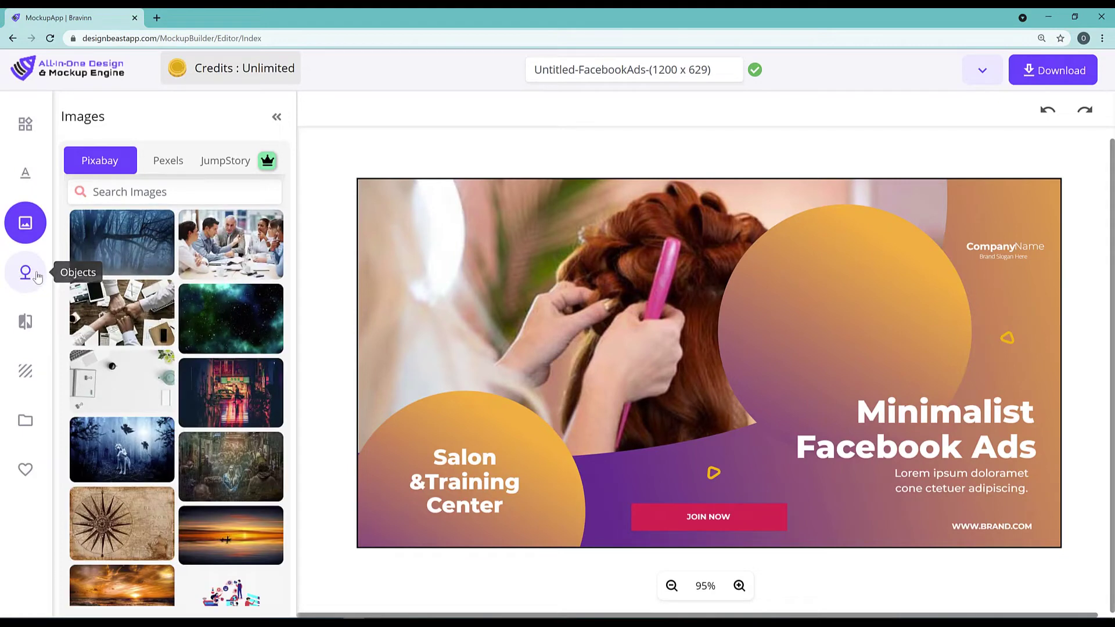
left_click(28, 273)
left_click(26, 322)
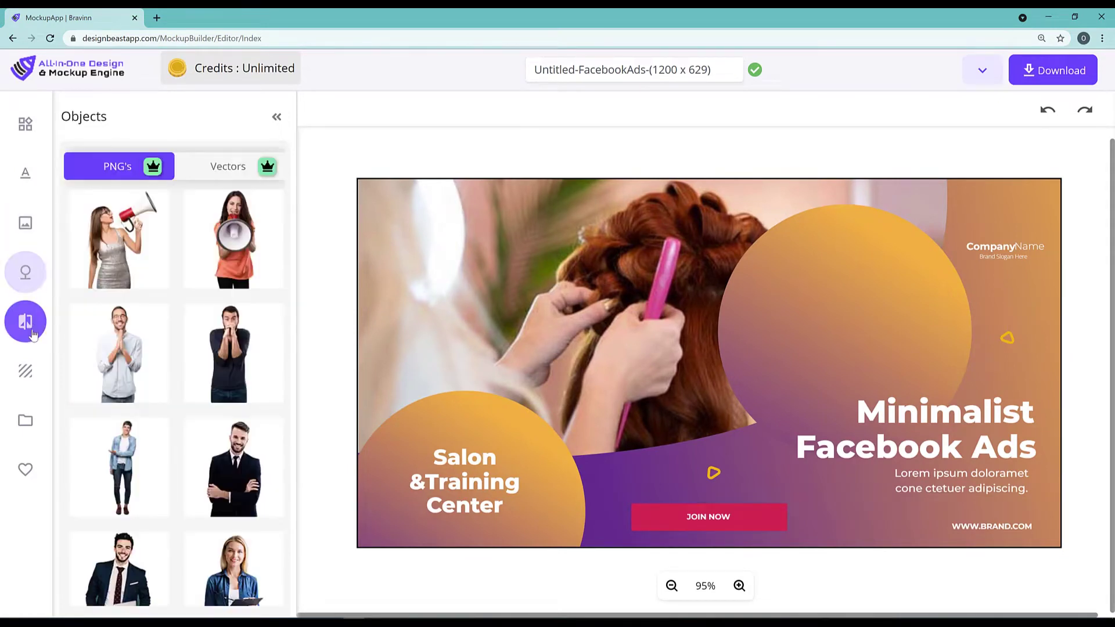
left_click(26, 372)
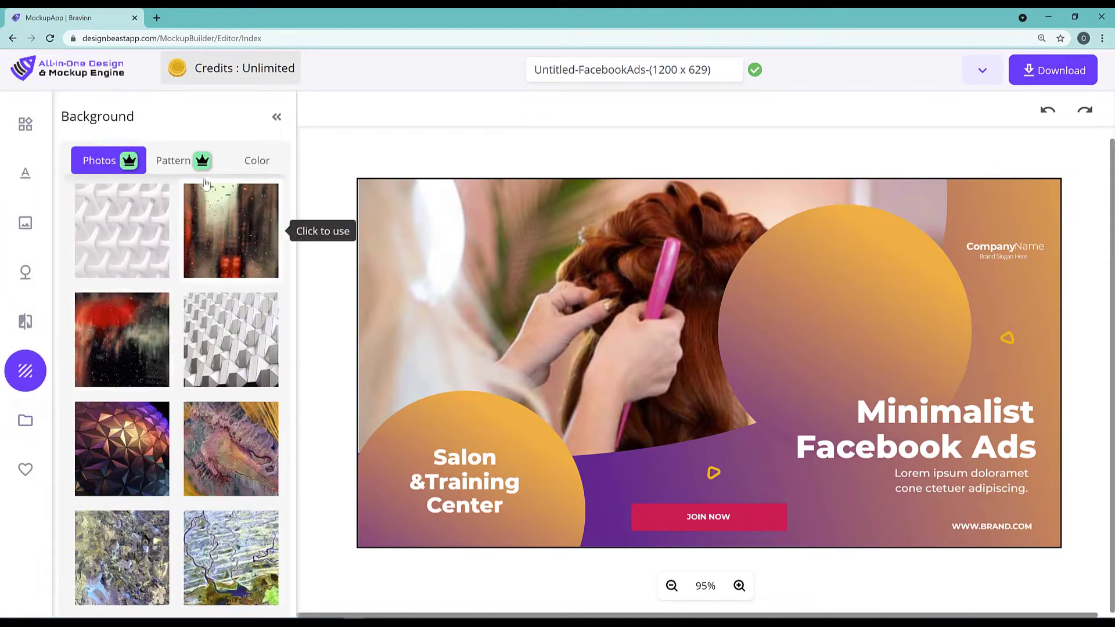
left_click(25, 322)
left_click(26, 273)
left_click(26, 223)
left_click(26, 173)
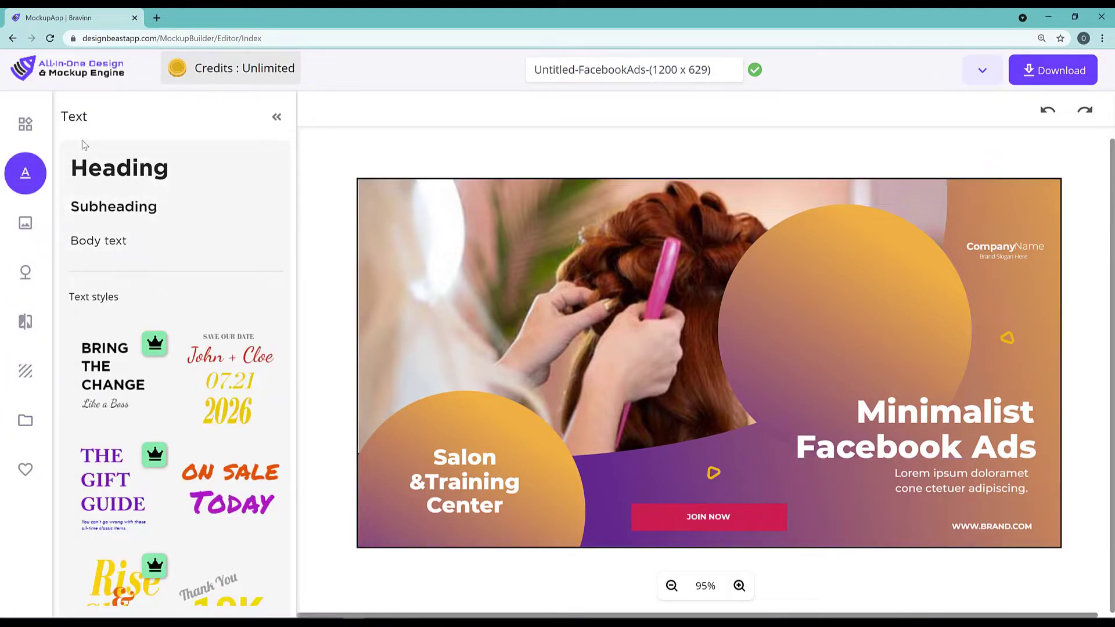
Drag the word Salon up above &Training Center and nudge the orange circle.
left_click(473, 447)
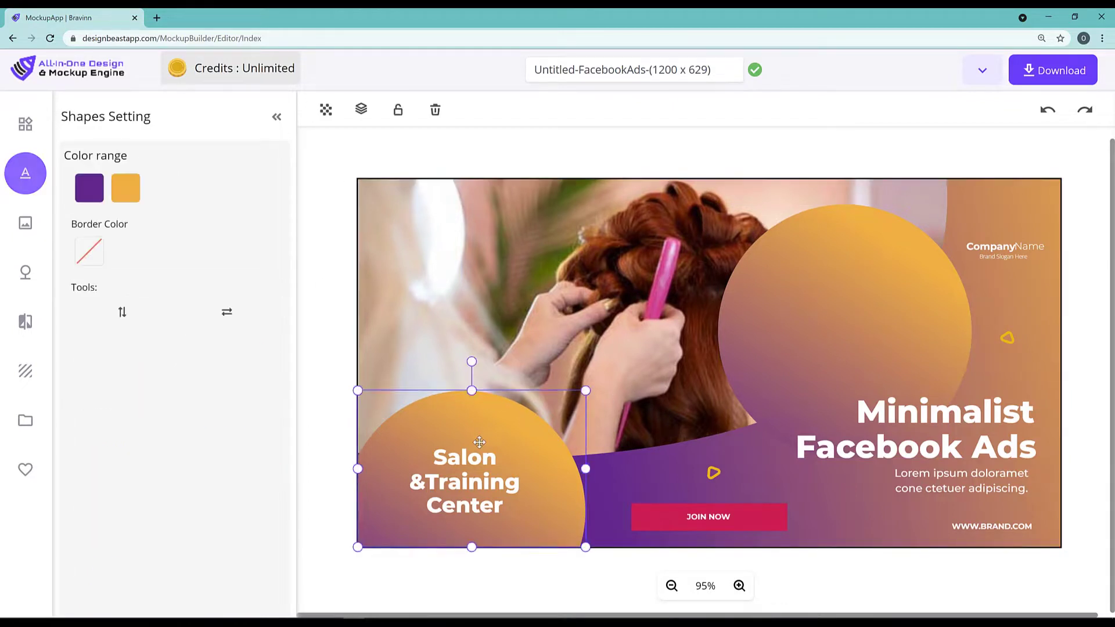
left_click_drag(473, 446, 468, 430)
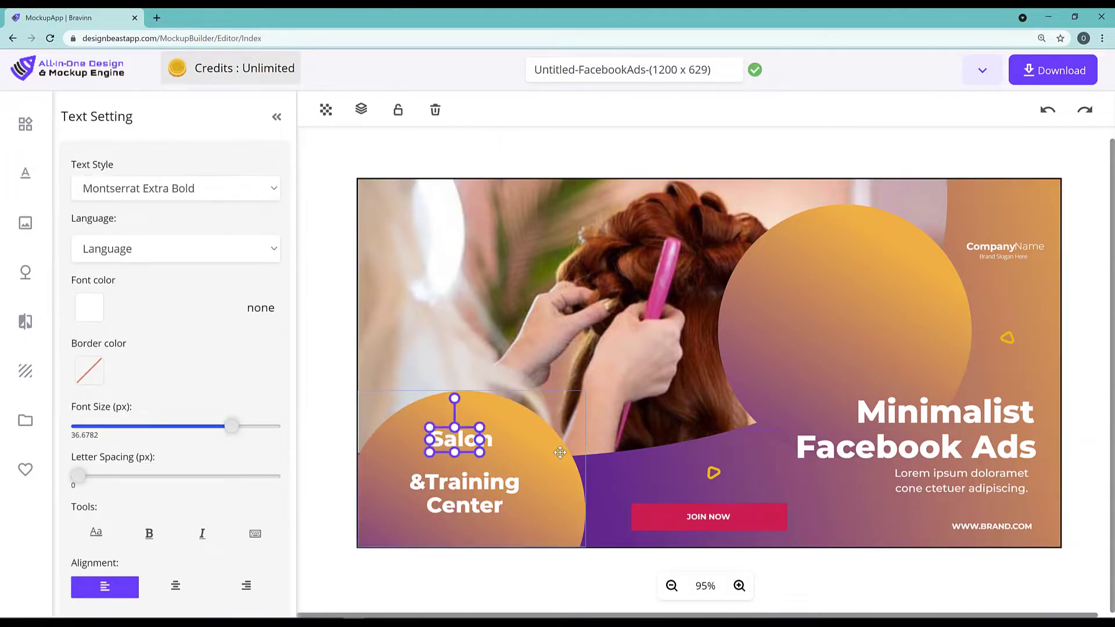
mouse_move(560, 451)
left_mouse_down()
mouse_move(543, 471)
mouse_move(567, 459)
left_mouse_up()
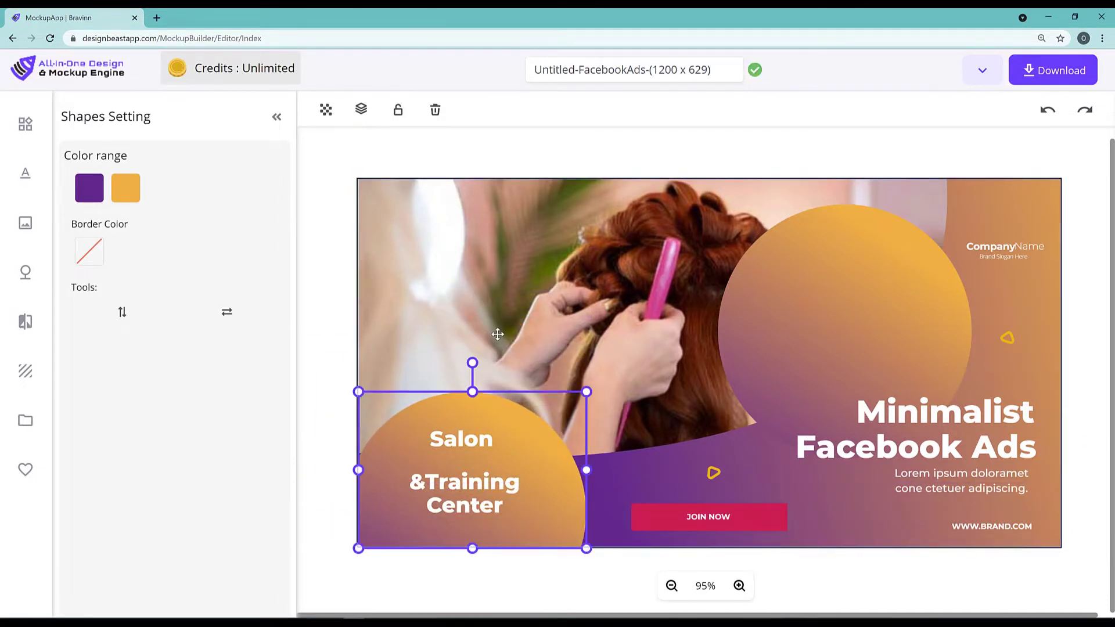
Inspect the background photo's layer-order and transparency options, then deselect it.
left_click(417, 316)
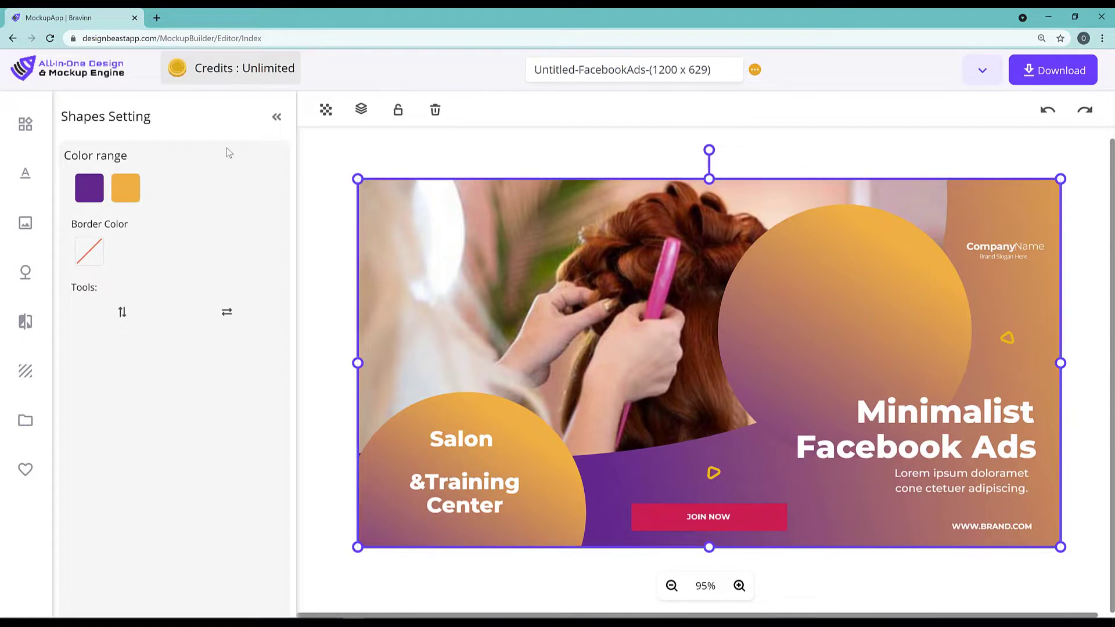
left_click(361, 109)
left_click(361, 109)
left_click(326, 109)
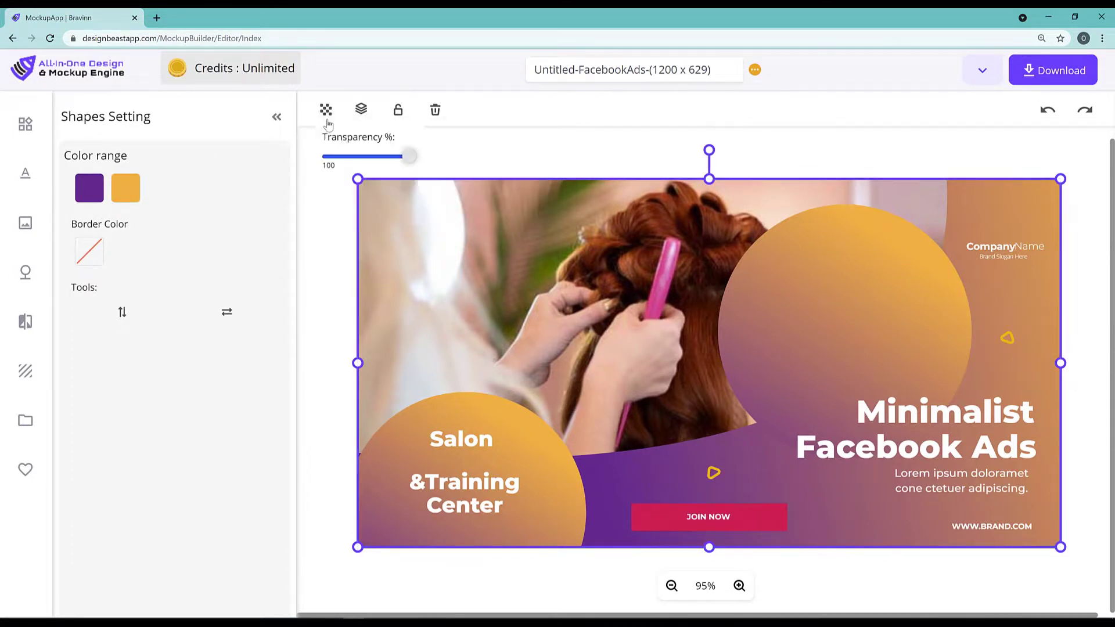
left_click(361, 109)
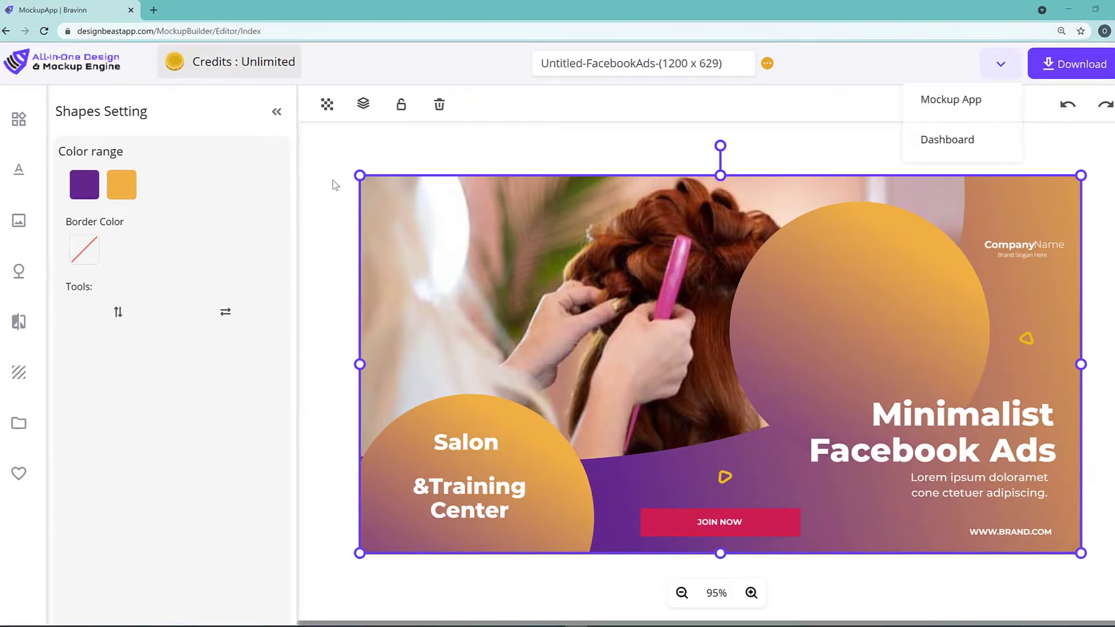
left_click(334, 149)
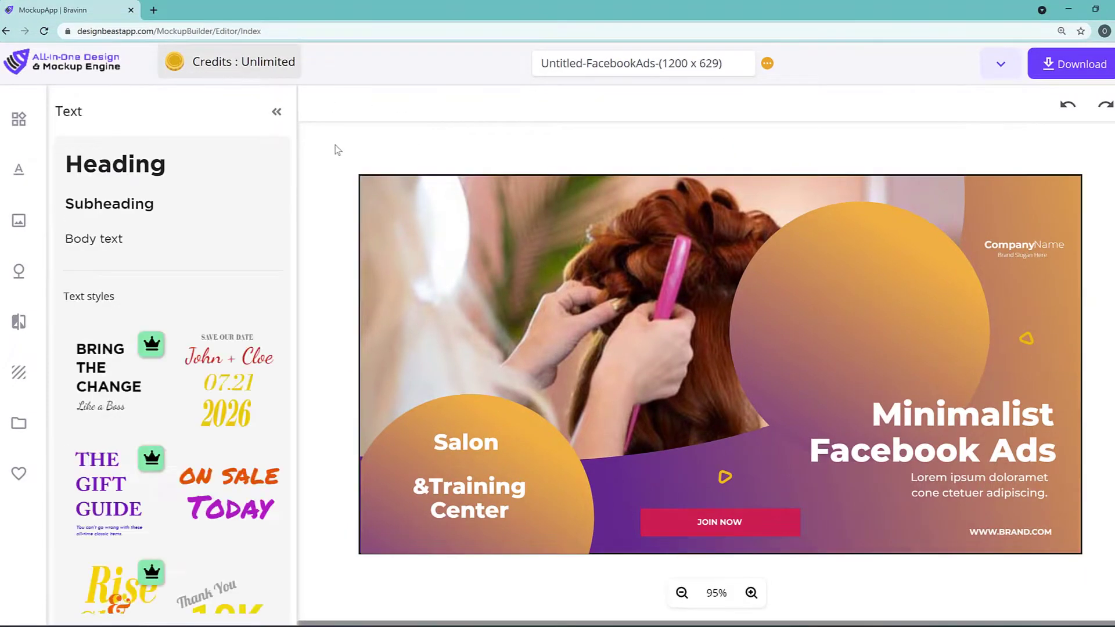
Reopen the text styles library and scroll through it.
left_click(19, 169)
scroll(116, 343, "down", 6)
scroll(145, 349, "down", 4)
scroll(167, 348, "up", 4)
scroll(180, 349, "up", 5)
scroll(186, 325, "up", 2)
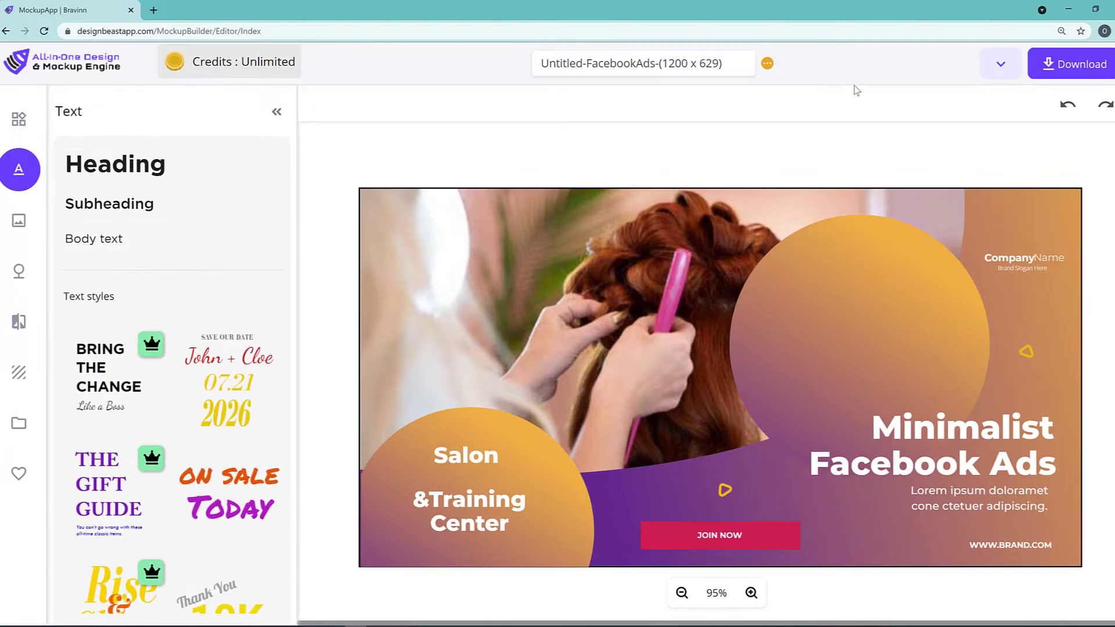
Leave the mockup editor for the Dashboard, confirming with OK.
left_click(1000, 67)
left_click(962, 151)
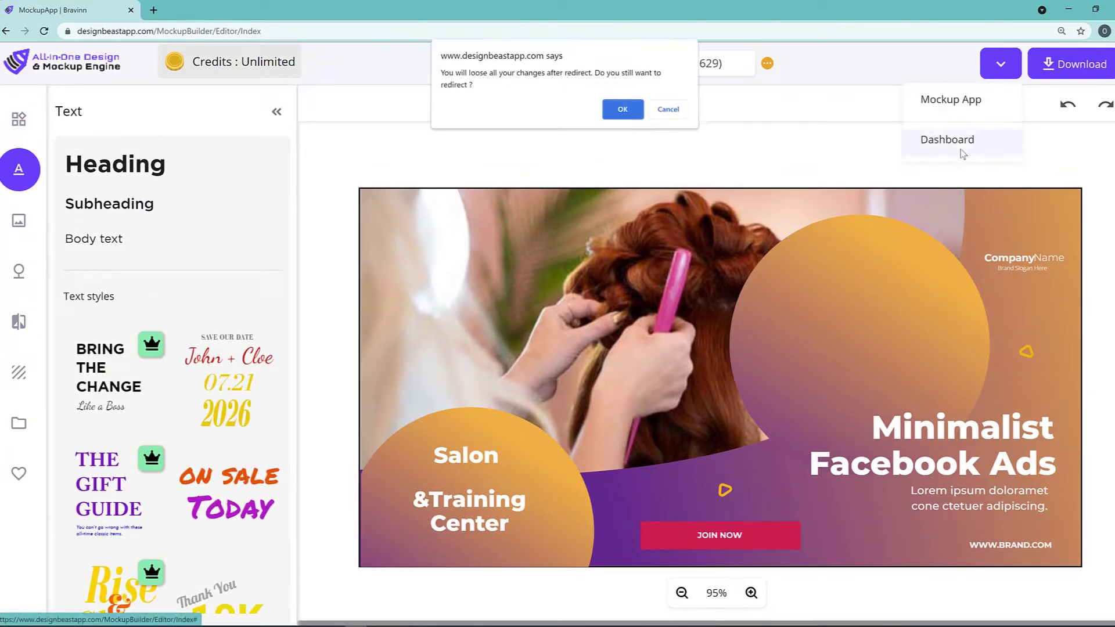
left_click(629, 119)
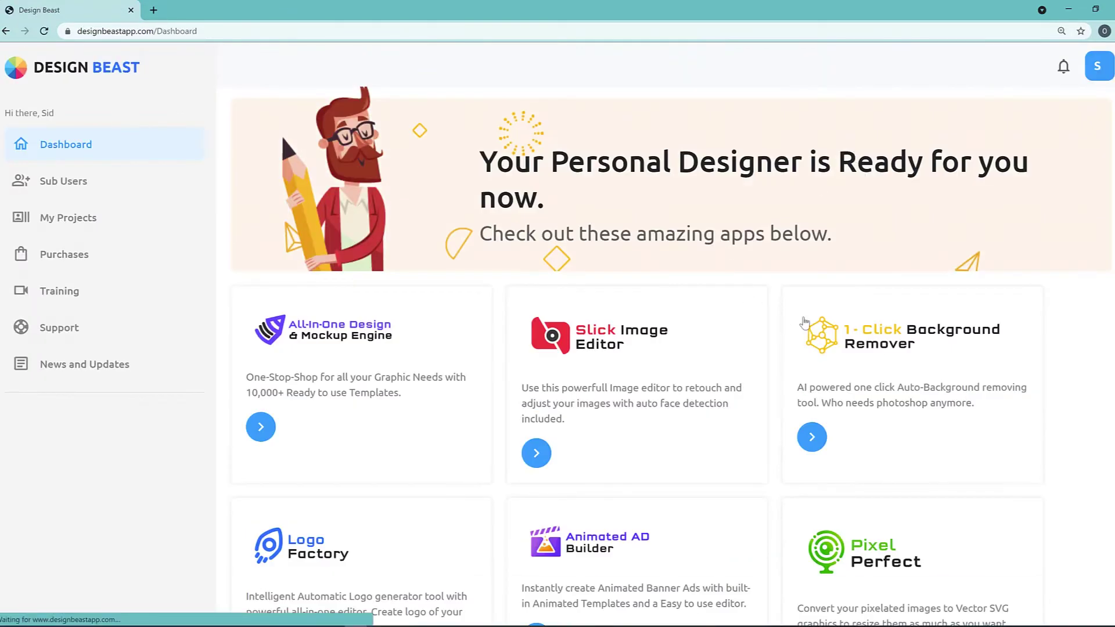
Open the 1-Click Background Remover and upload the beach photo.
scroll(858, 313, "down", 1)
left_click(812, 378)
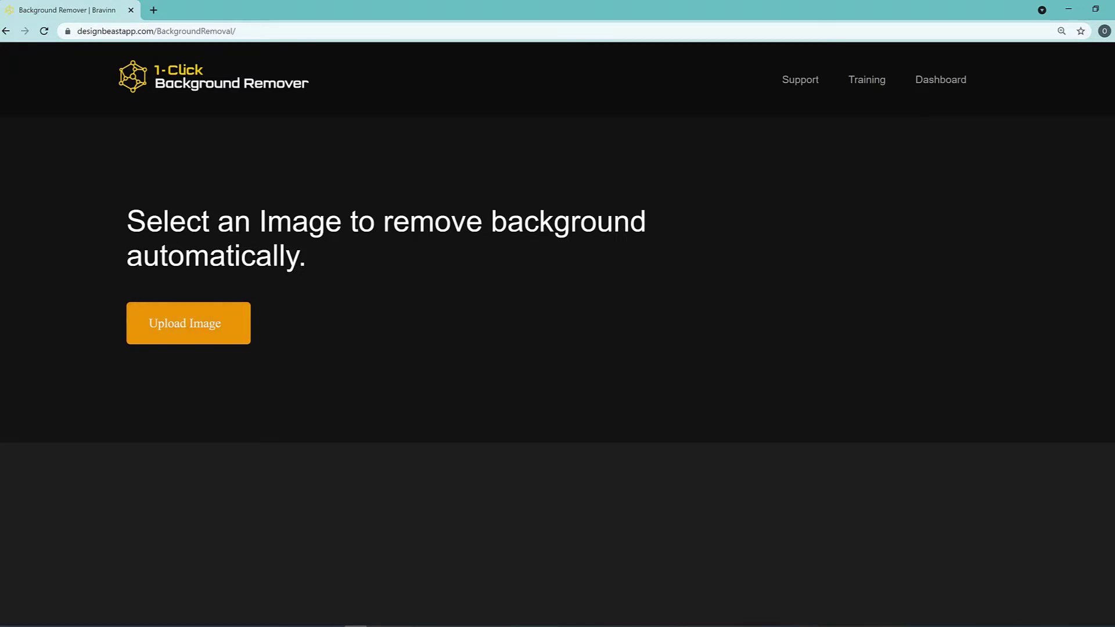
left_click(188, 323)
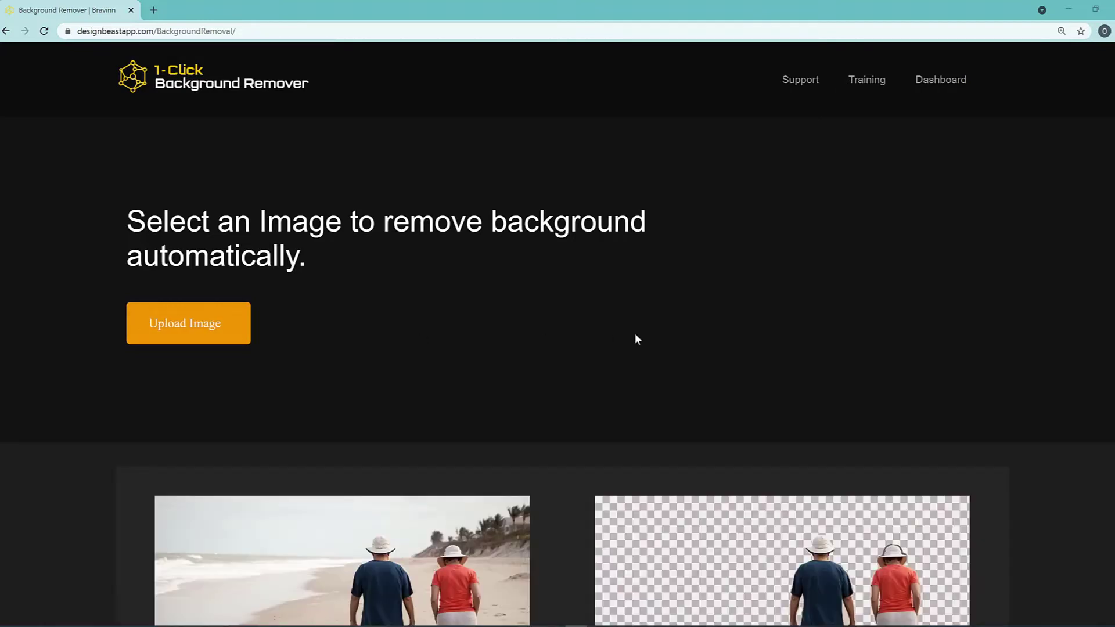
Review the before/after beach images and open the cutout's Edit panel.
scroll(636, 335, "down", 4)
scroll(906, 421, "up", 1)
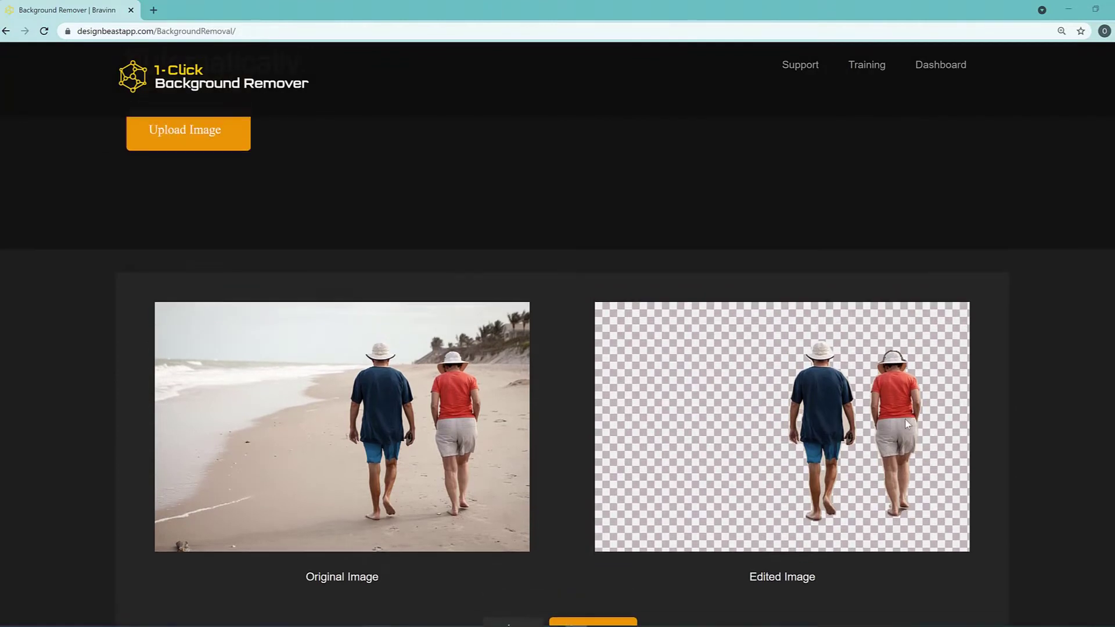
scroll(902, 424, "down", 2)
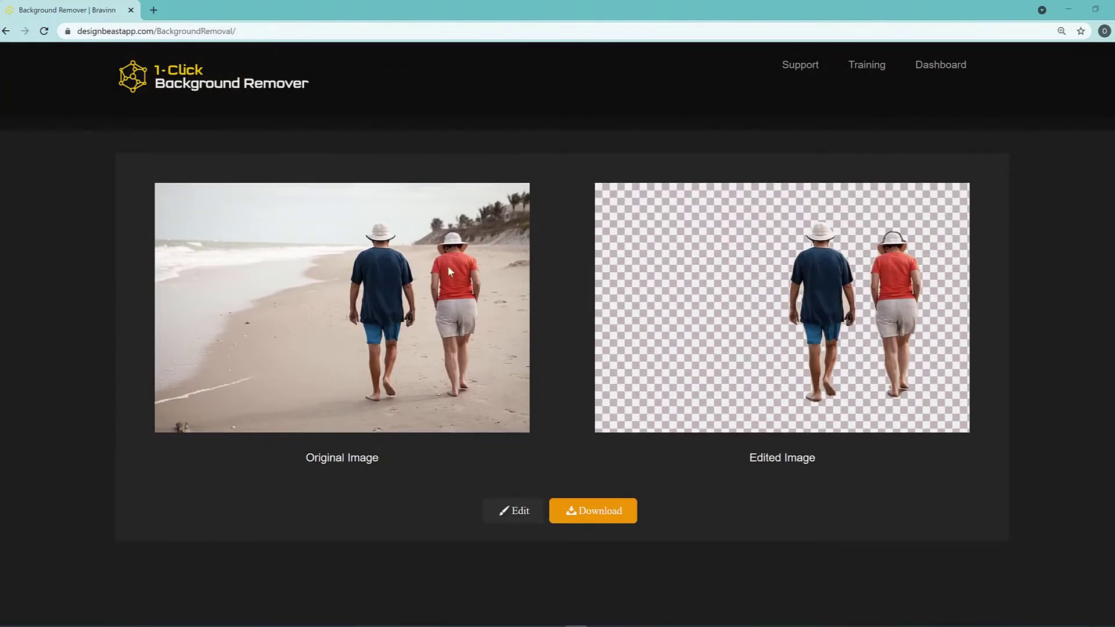
scroll(381, 378, "up", 1)
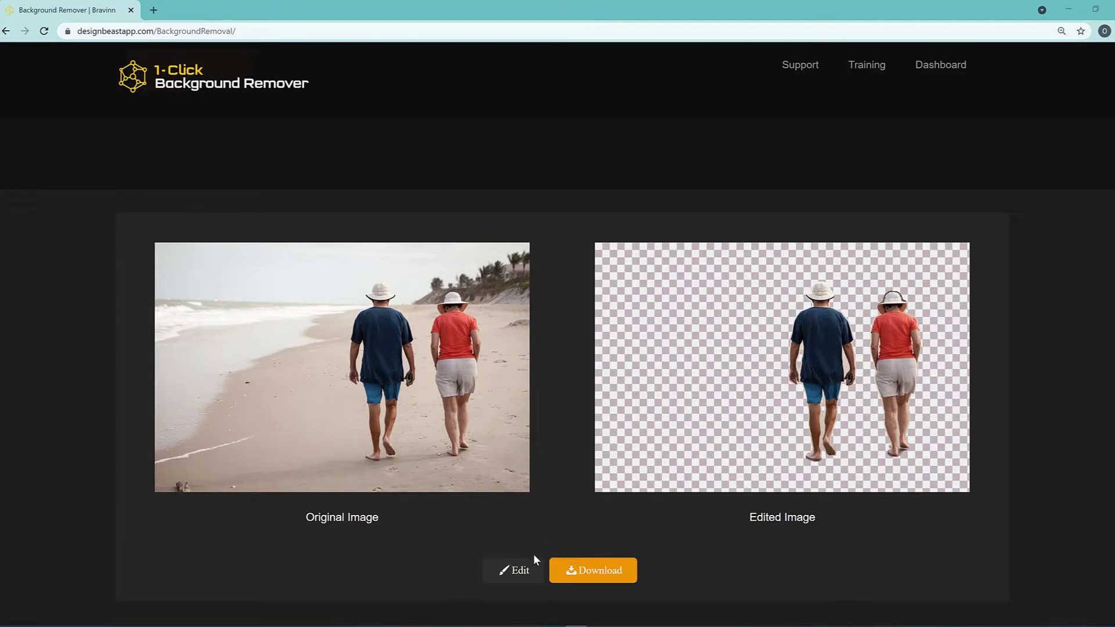
left_click(519, 571)
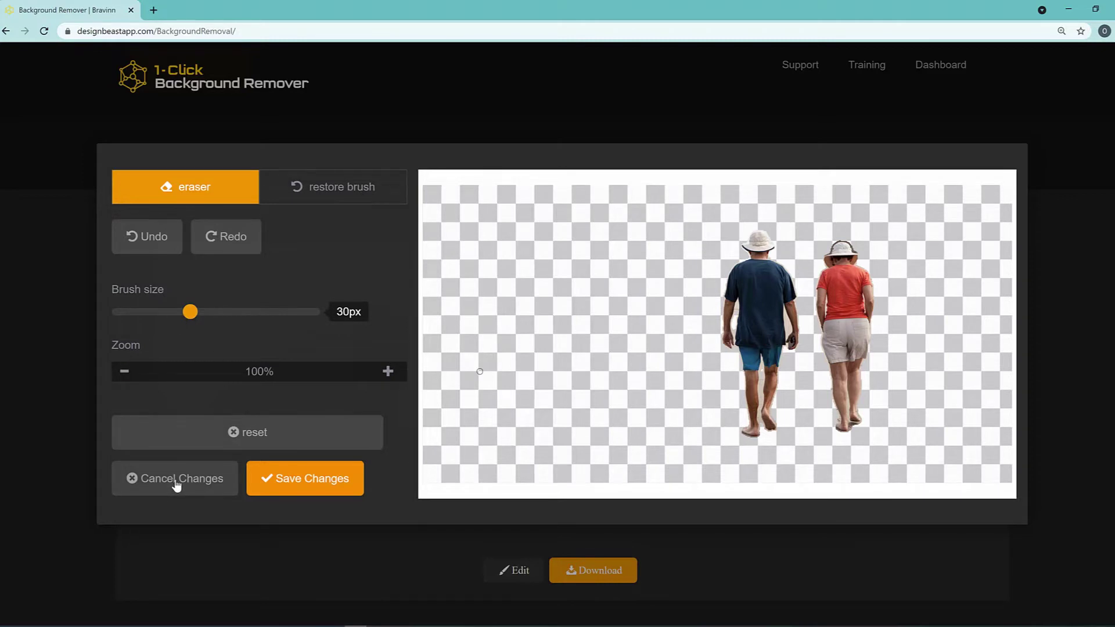
Cancel the touch-up changes to close the eraser/restore editor.
left_click(176, 485)
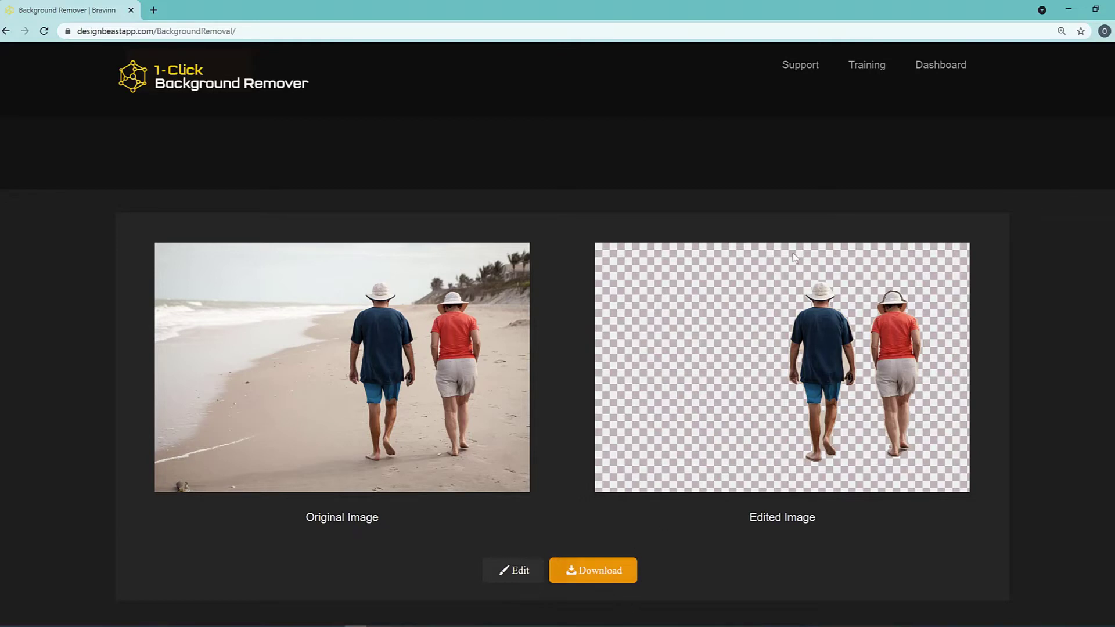
Return to the dashboard and launch the Logo Factory app.
left_click(945, 67)
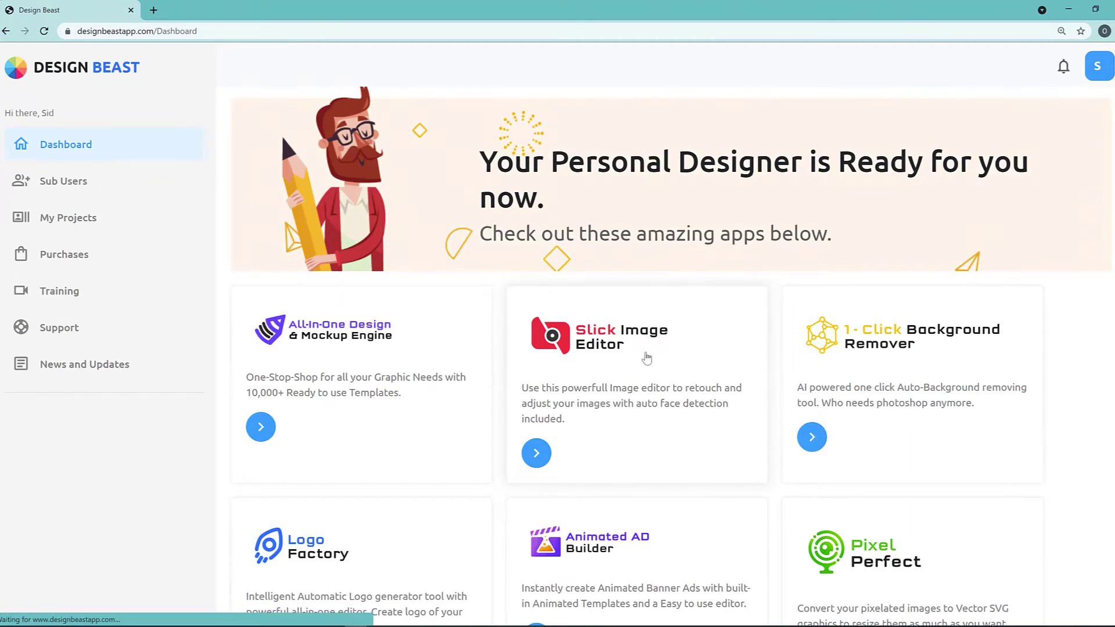
scroll(644, 358, "down", 1)
left_click(261, 602)
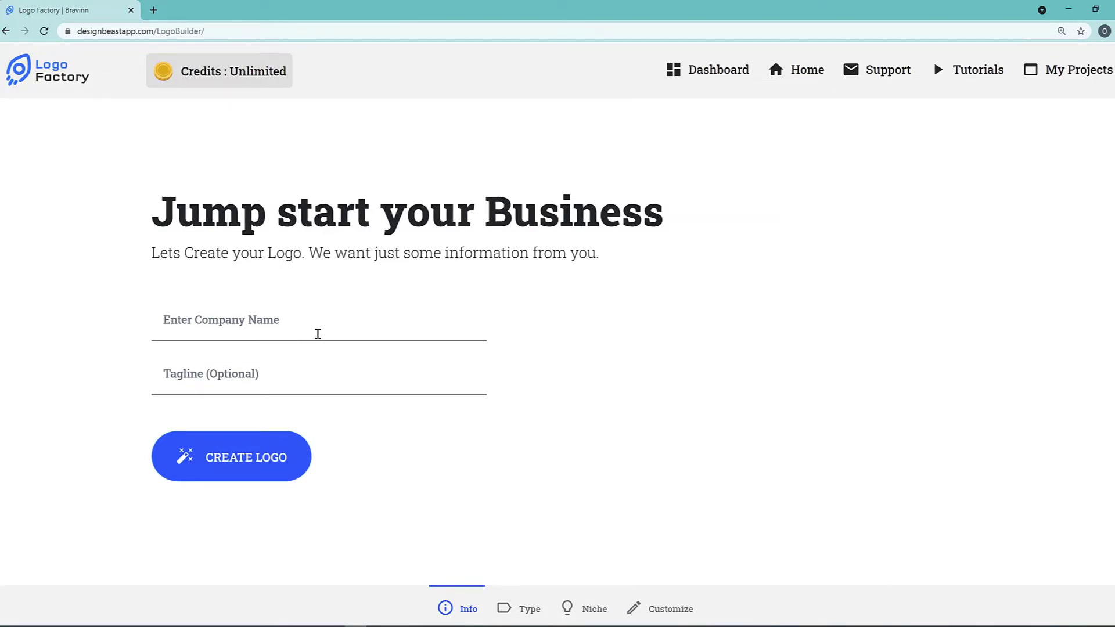
Enter company name 'Fast Real Estate' and tagline 'We Sell Houses Fast'.
left_click(318, 334)
type("Real Estate")
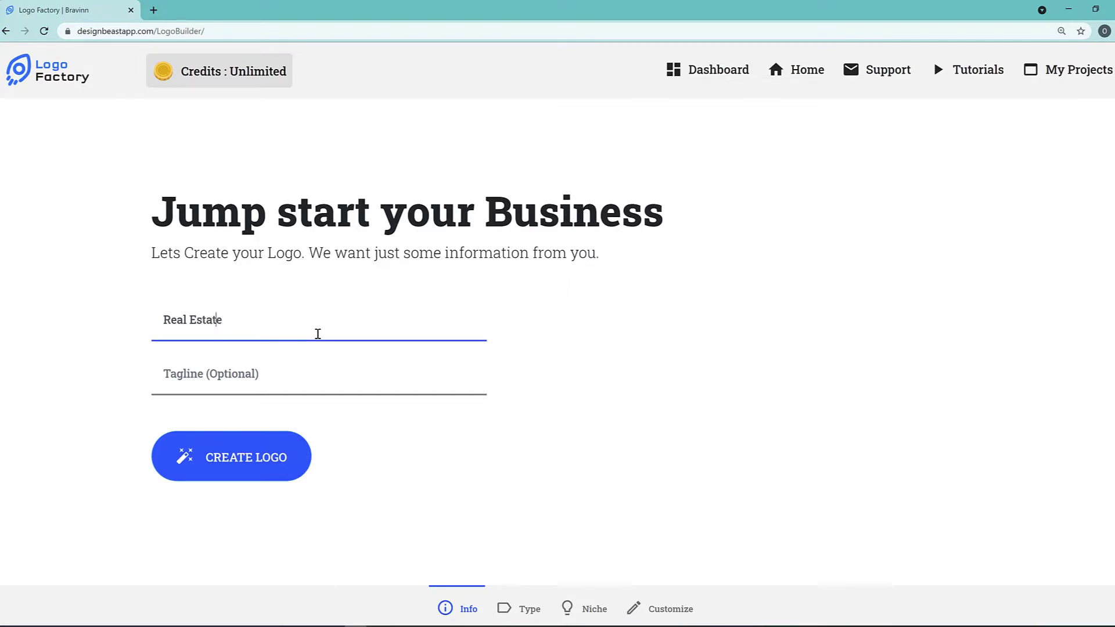
type("Fast")
left_click(223, 363)
type("We Sell Houses")
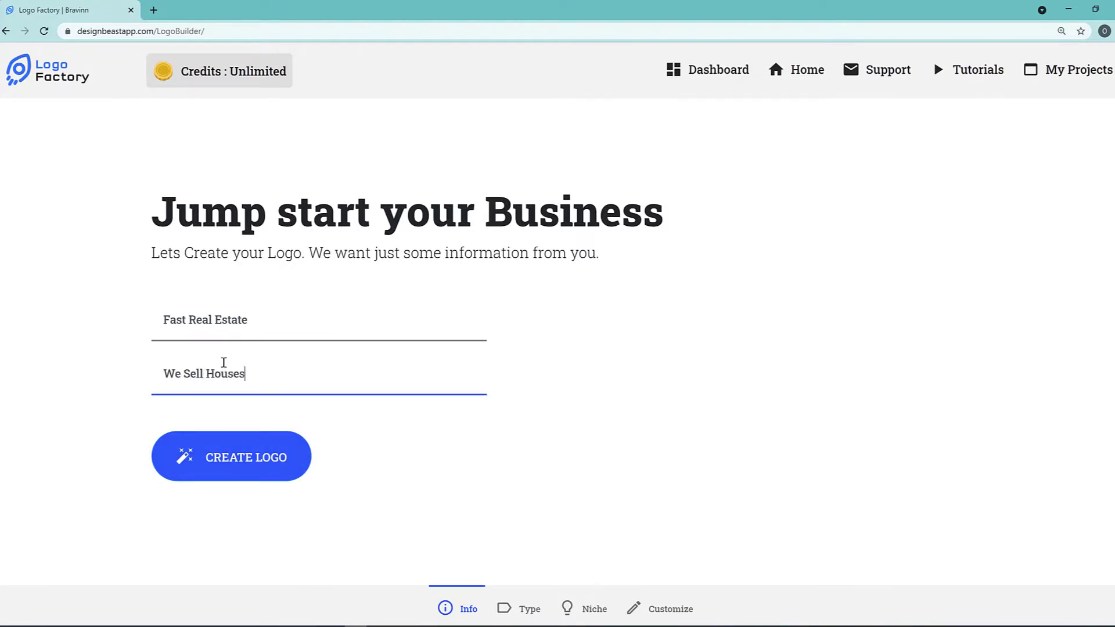
left_click(224, 450)
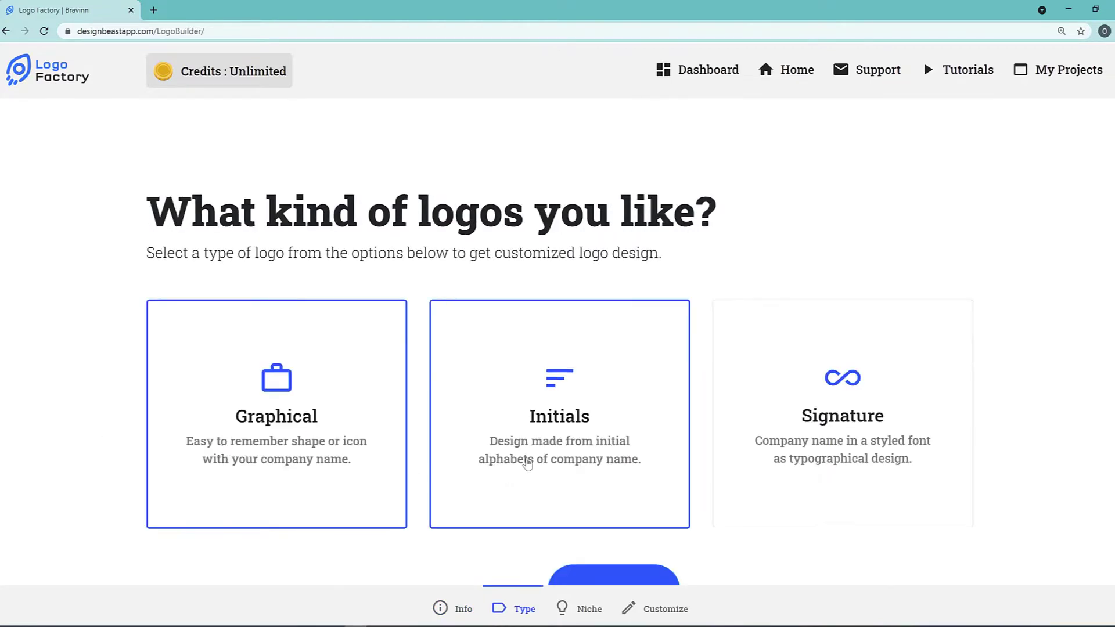
Choose Graphical and Initials types with the RealEstate niche and generate designs.
left_click(519, 425)
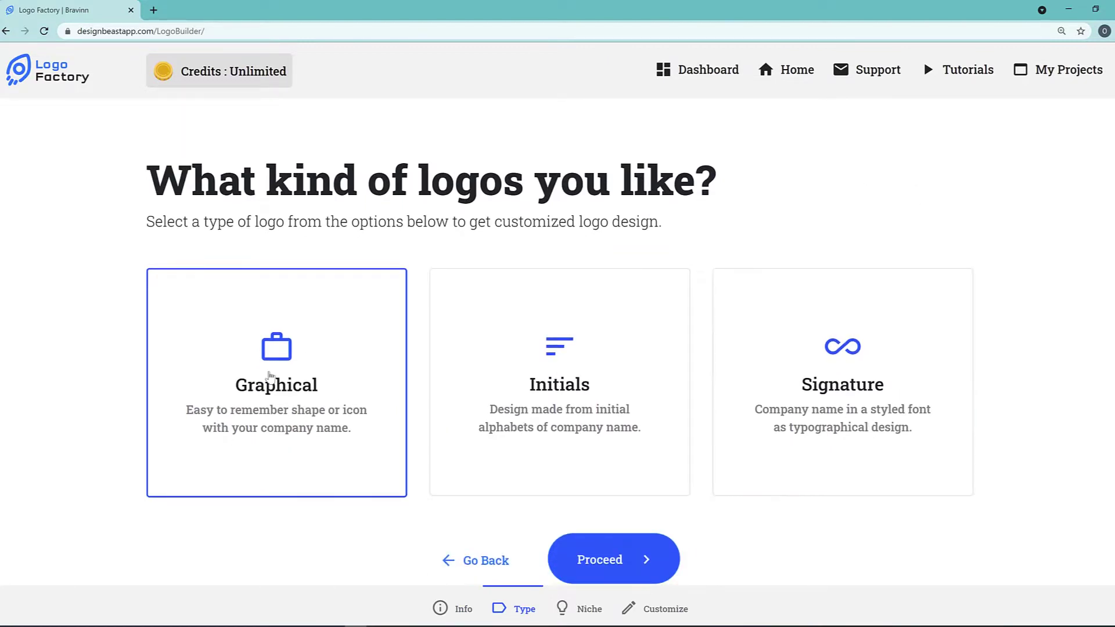
left_click(627, 561)
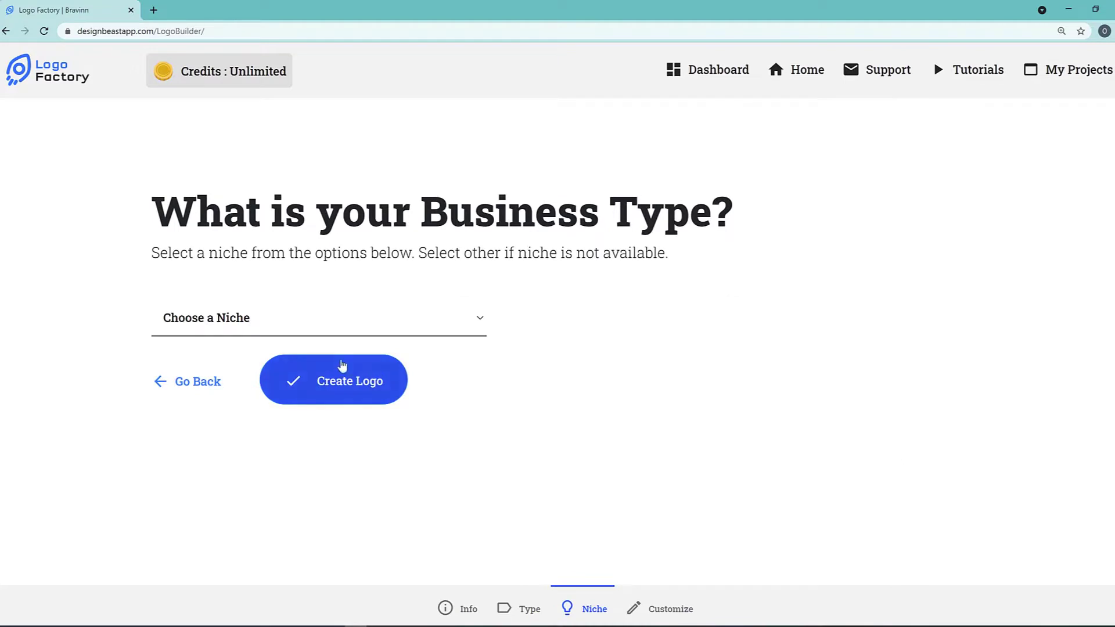
left_click(346, 319)
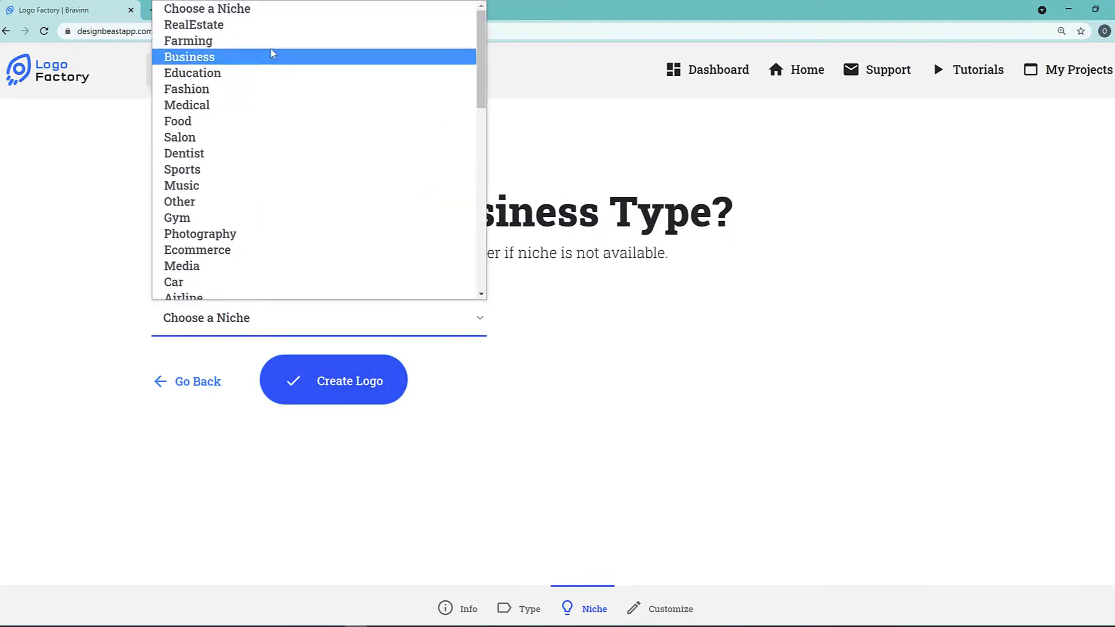
left_click(253, 25)
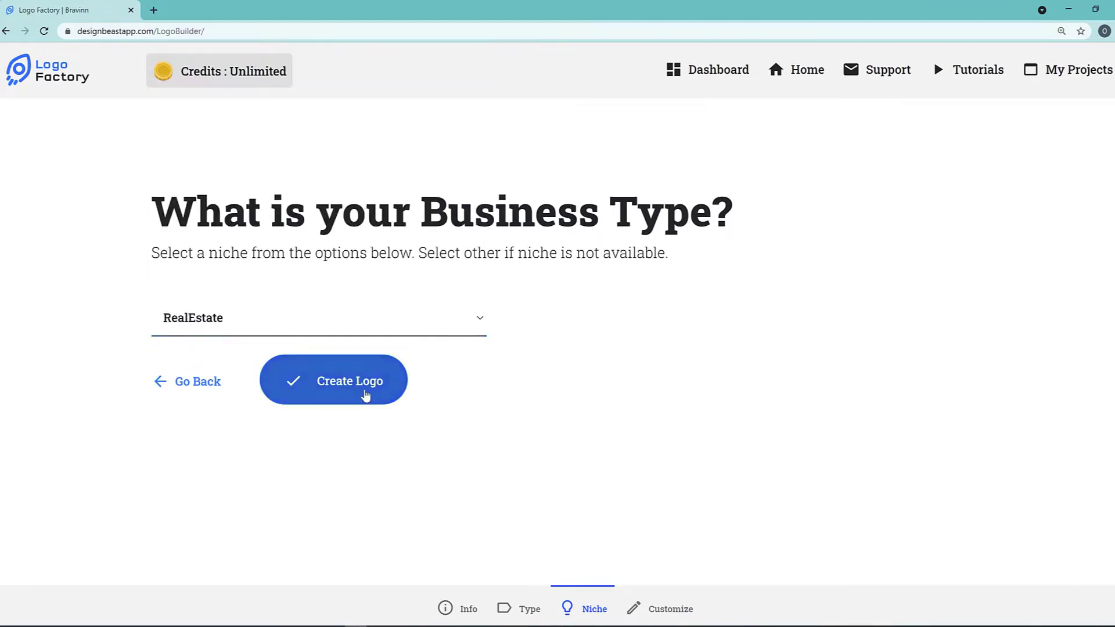
left_click(365, 392)
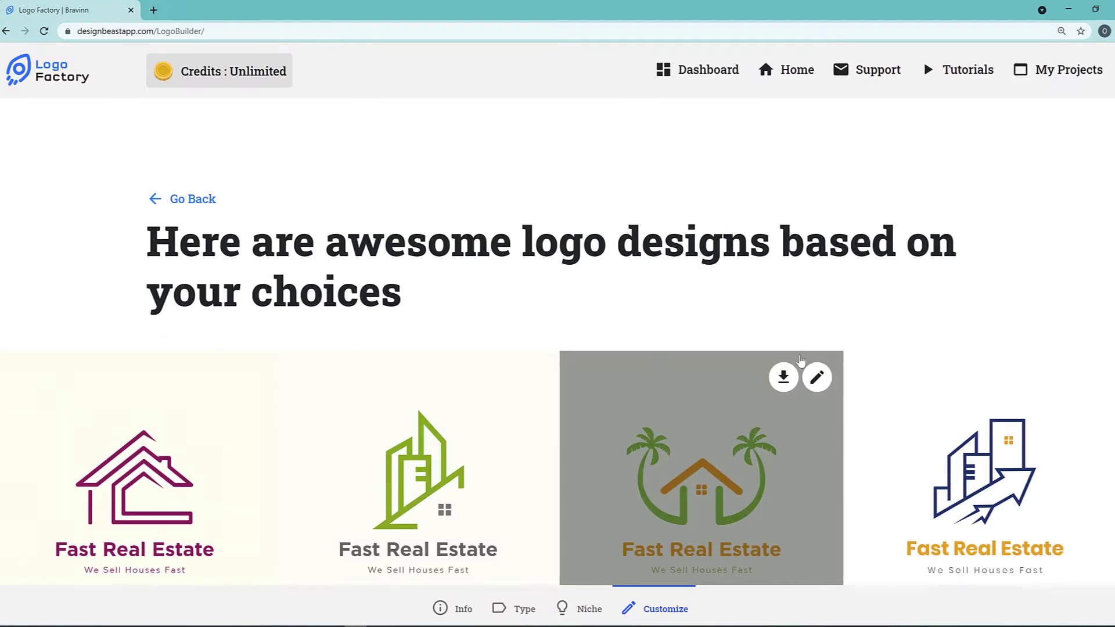
Scroll the results and load another batch of Fast Real Estate logos.
scroll(802, 313, "down", 3)
scroll(819, 217, "down", 3)
scroll(779, 274, "down", 6)
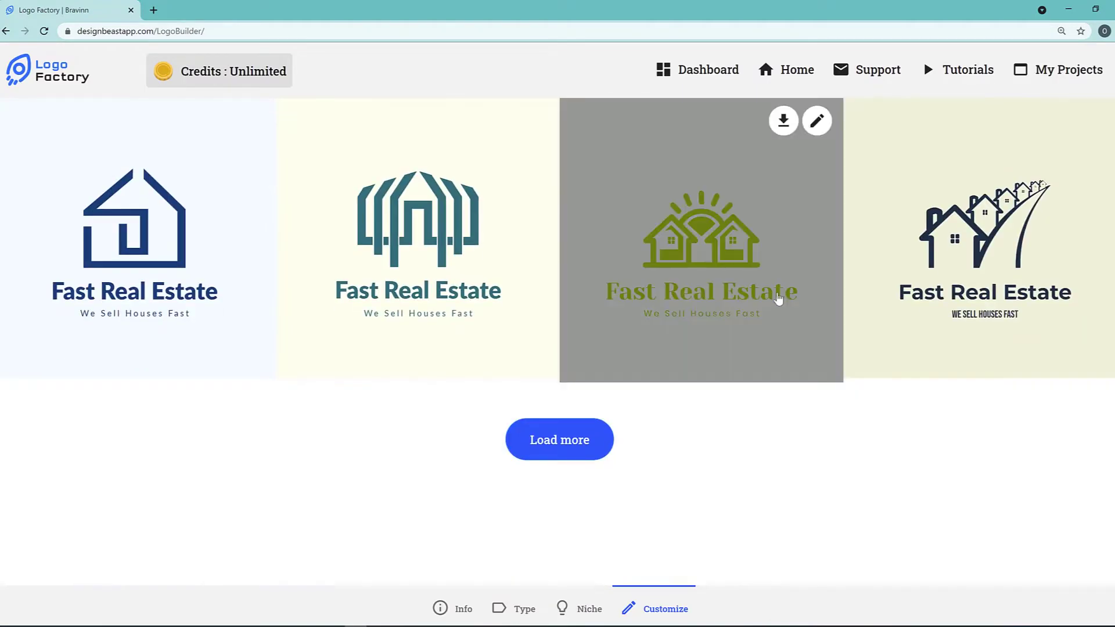
left_click(570, 440)
Scroll back up and open the palm-tree house logo in the editor.
scroll(740, 379, "down", 5)
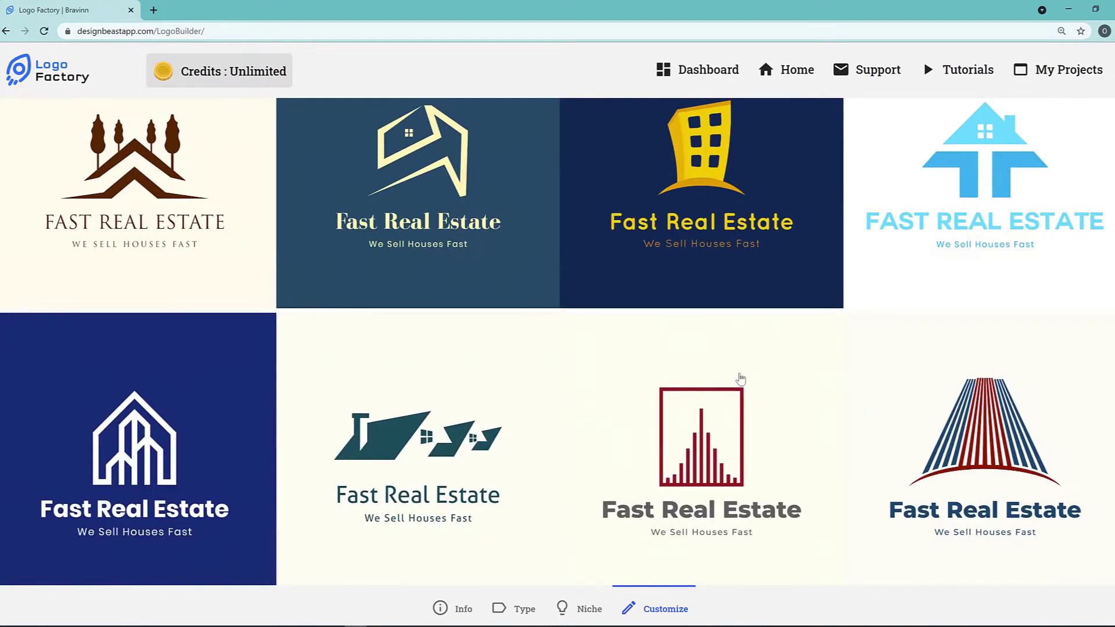
scroll(771, 418, "down", 5)
scroll(798, 435, "down", 3)
scroll(861, 443, "up", 2)
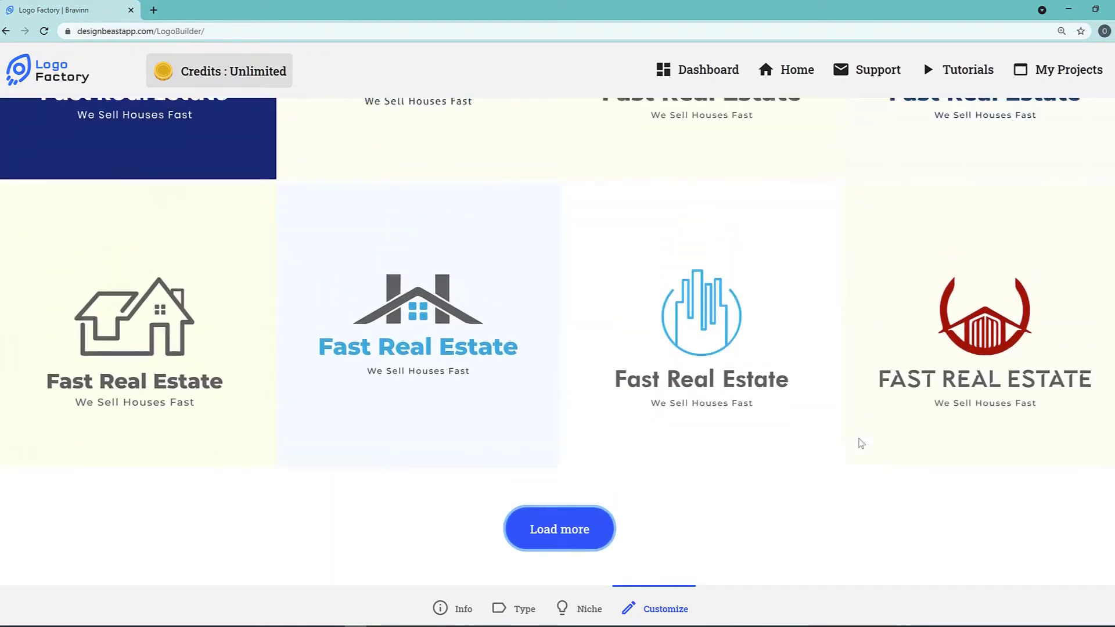
scroll(860, 443, "up", 5)
scroll(856, 443, "up", 5)
scroll(813, 441, "up", 5)
scroll(745, 441, "up", 5)
scroll(720, 450, "up", 3)
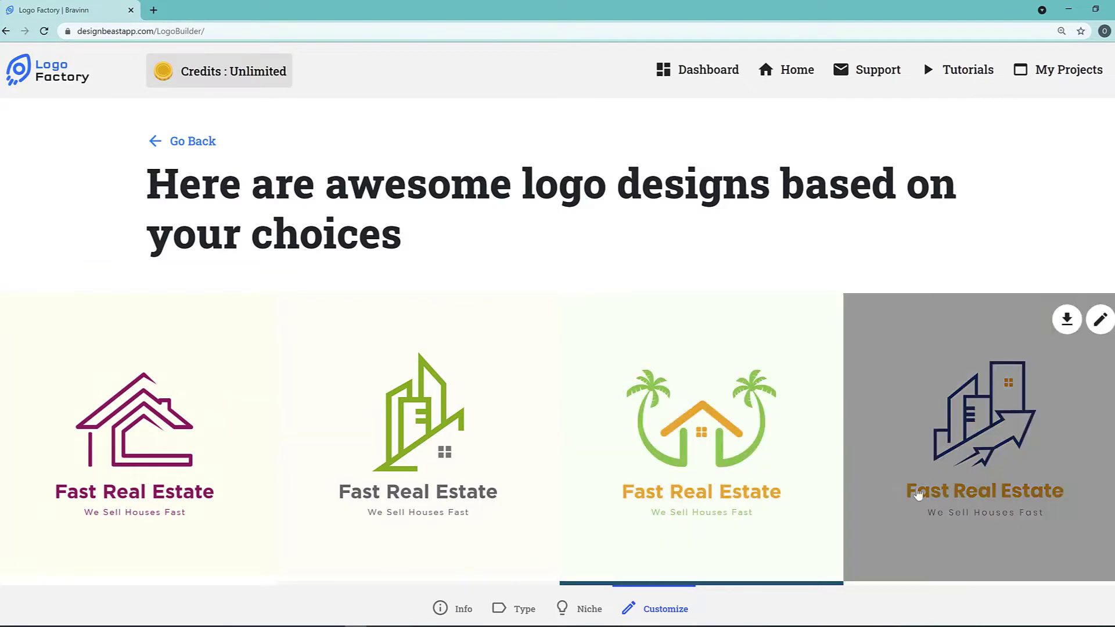
left_click(821, 326)
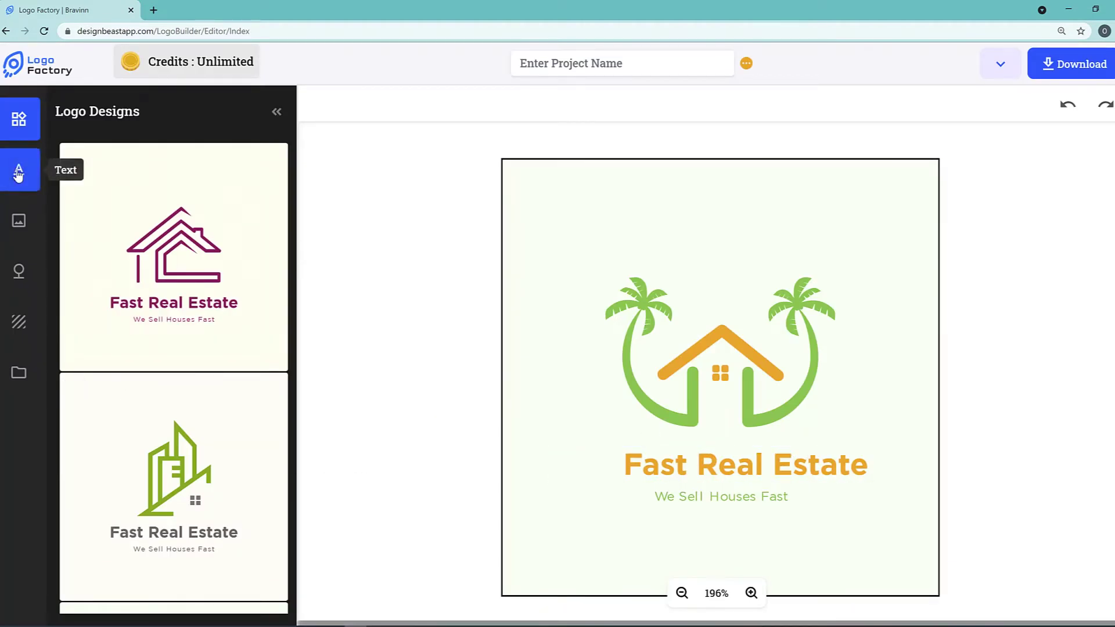
Choose Dashboard from the Download dropdown to leave the logo editor.
left_click(1001, 66)
left_click(964, 144)
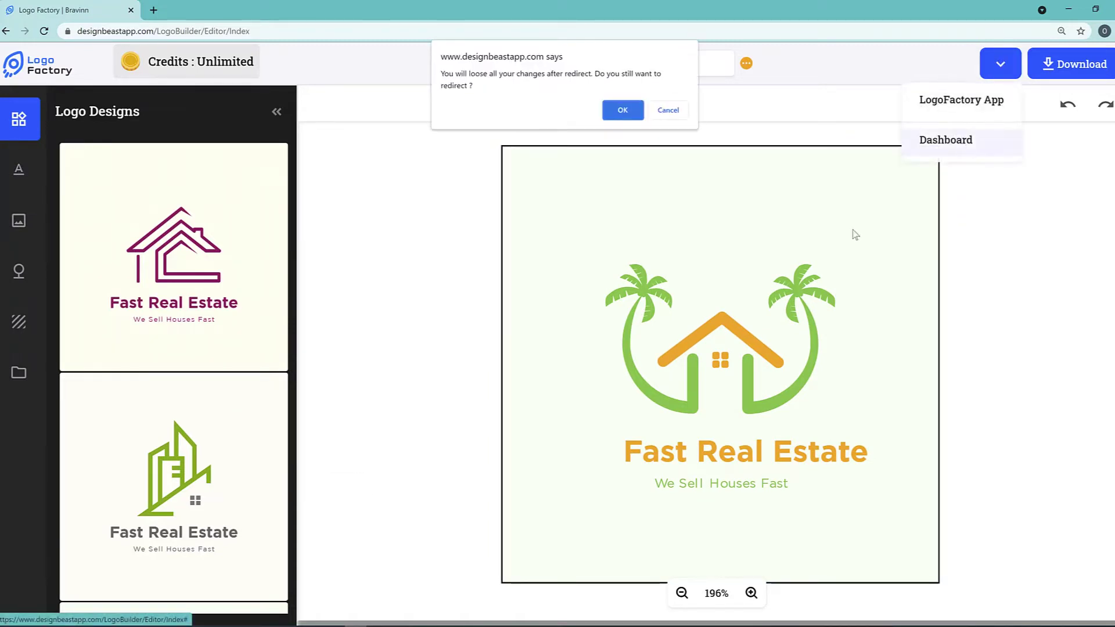
Leave the editor without saving and launch the 3D - Live Motion Photos card.
left_click(621, 111)
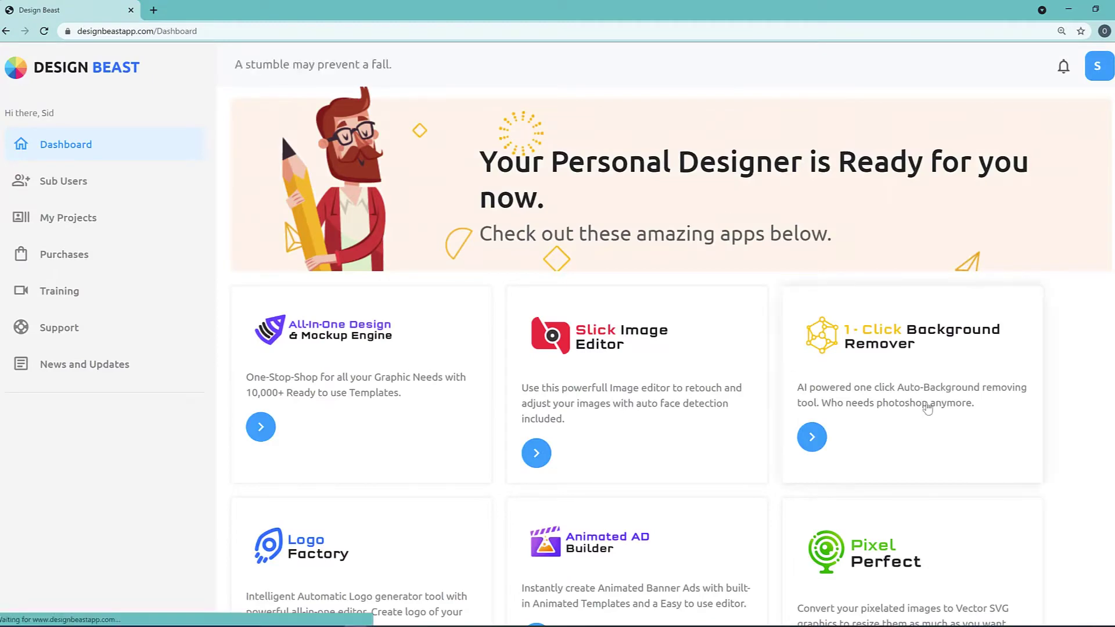
scroll(1055, 386, "down", 1)
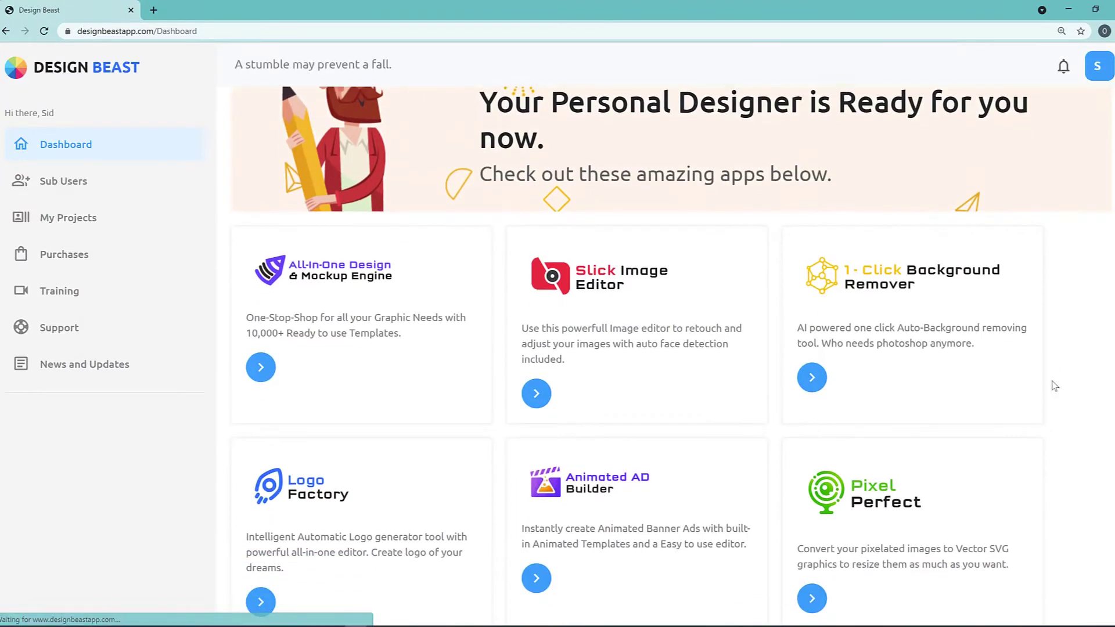
scroll(1055, 387, "down", 1)
scroll(1054, 386, "up", 1)
scroll(1055, 386, "down", 1)
scroll(1055, 386, "down", 1)
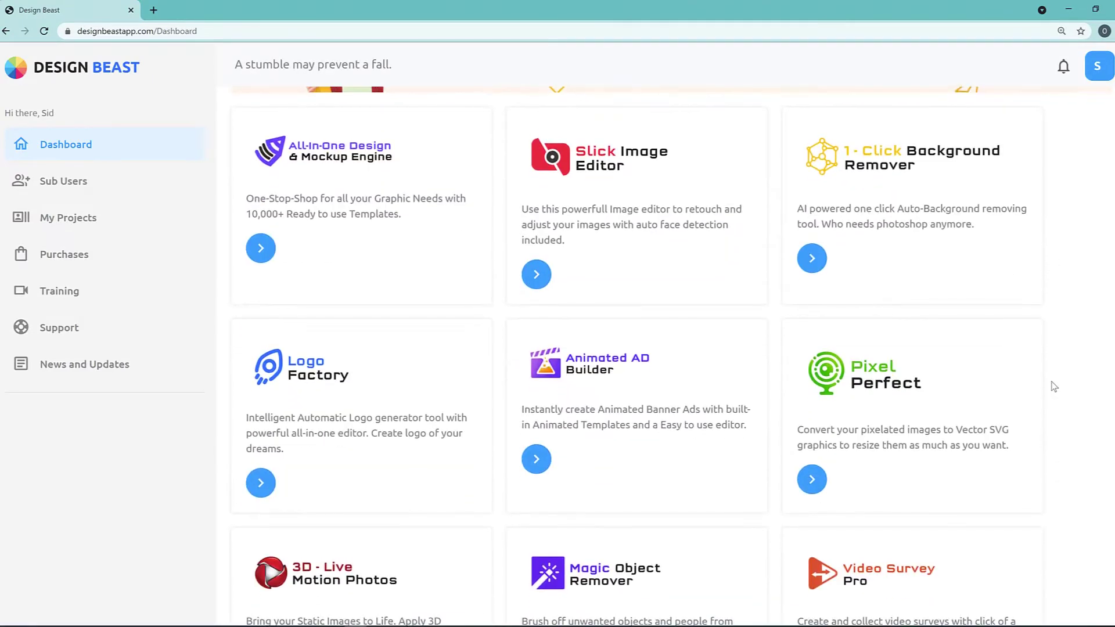
scroll(1055, 386, "down", 2)
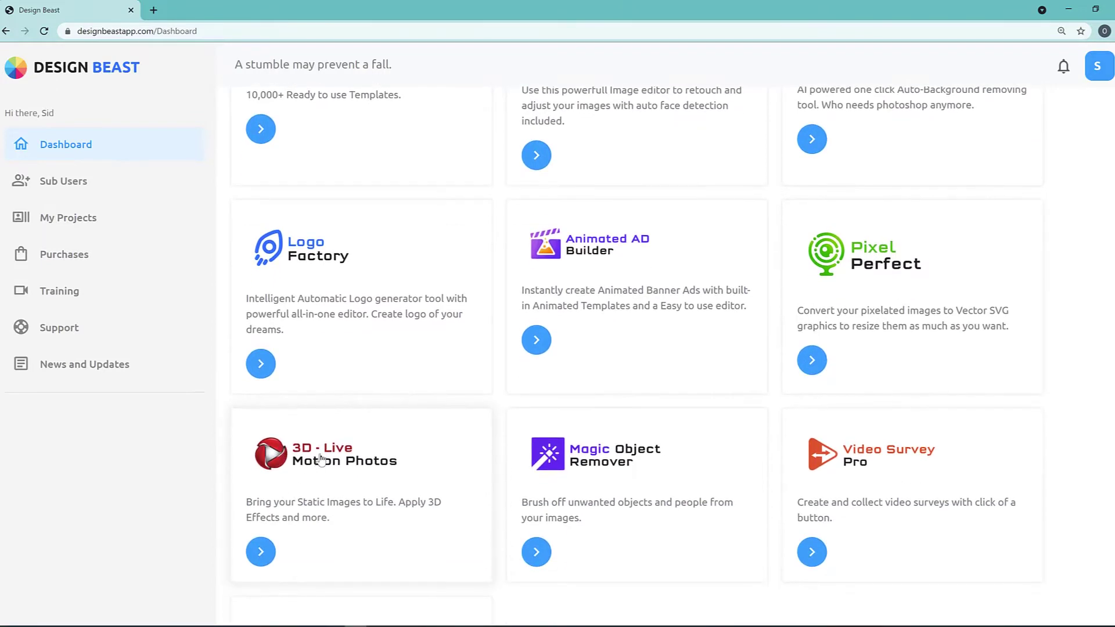
left_click(321, 458)
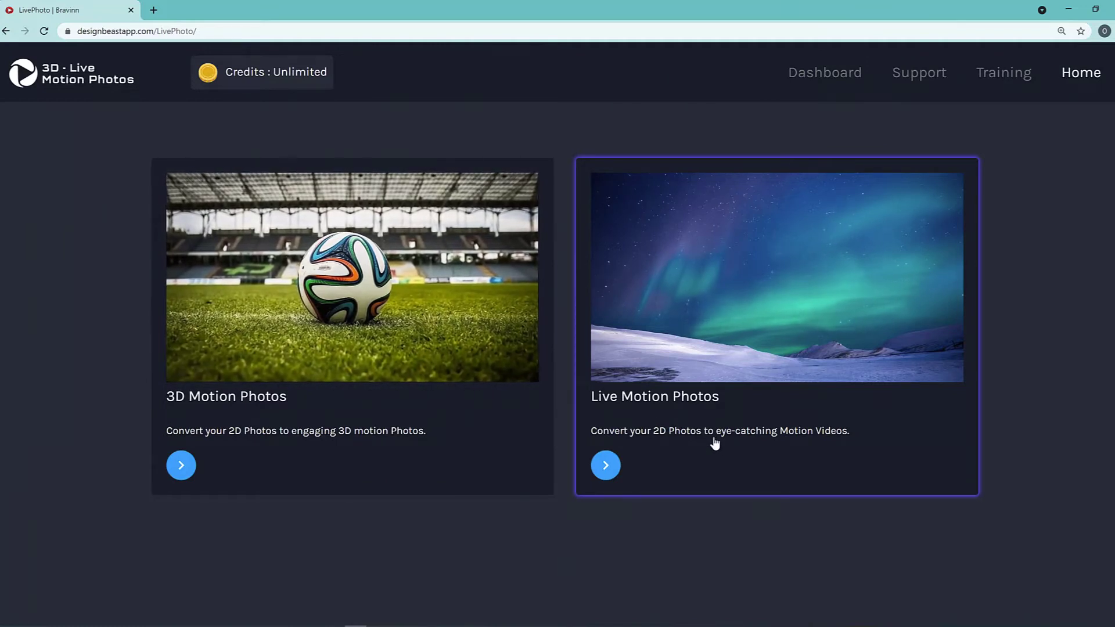
Start a 3D Motion Photos project with a landscape crop covering nearly the whole rally photo.
left_click(698, 357)
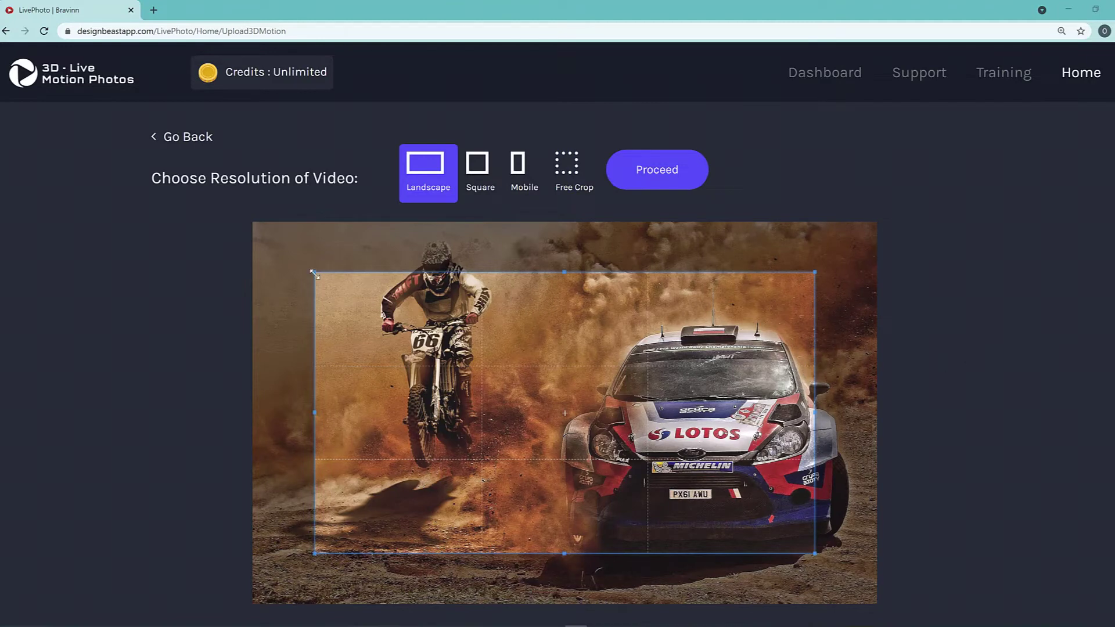
left_click_drag(313, 271, 264, 236)
left_click_drag(653, 337, 679, 329)
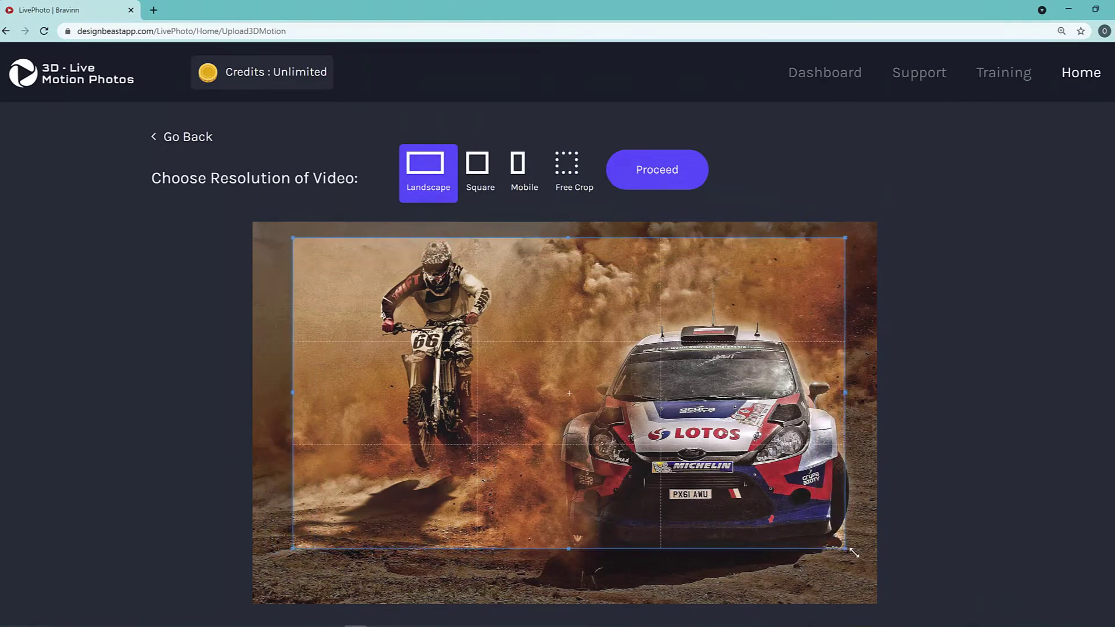
left_click_drag(843, 550, 866, 562)
left_click_drag(740, 485, 723, 481)
left_click_drag(848, 555, 869, 598)
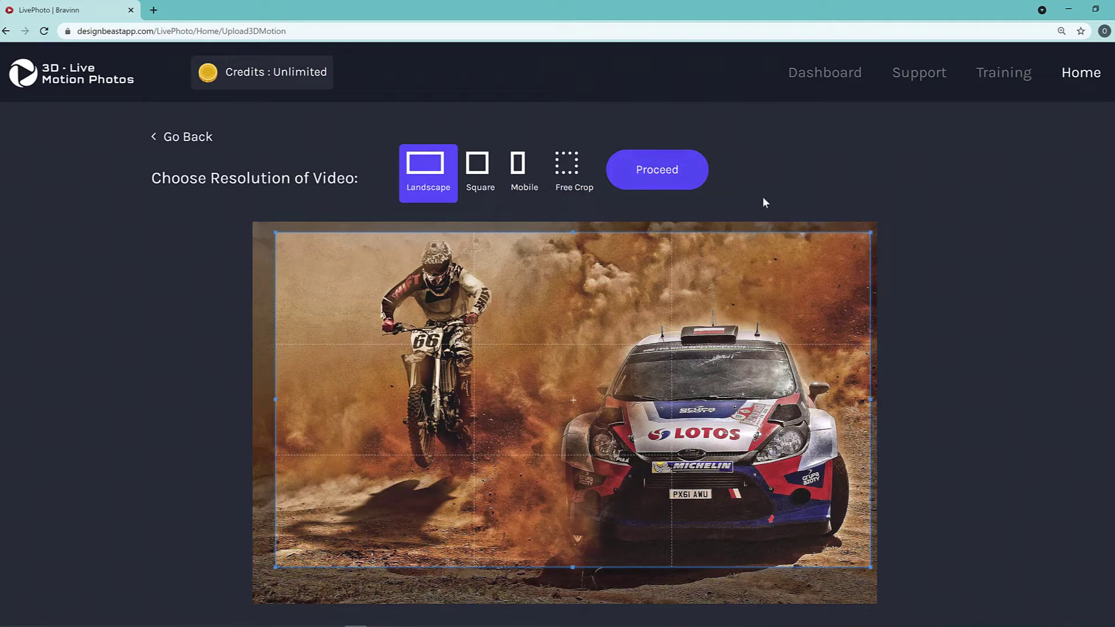
left_click(663, 186)
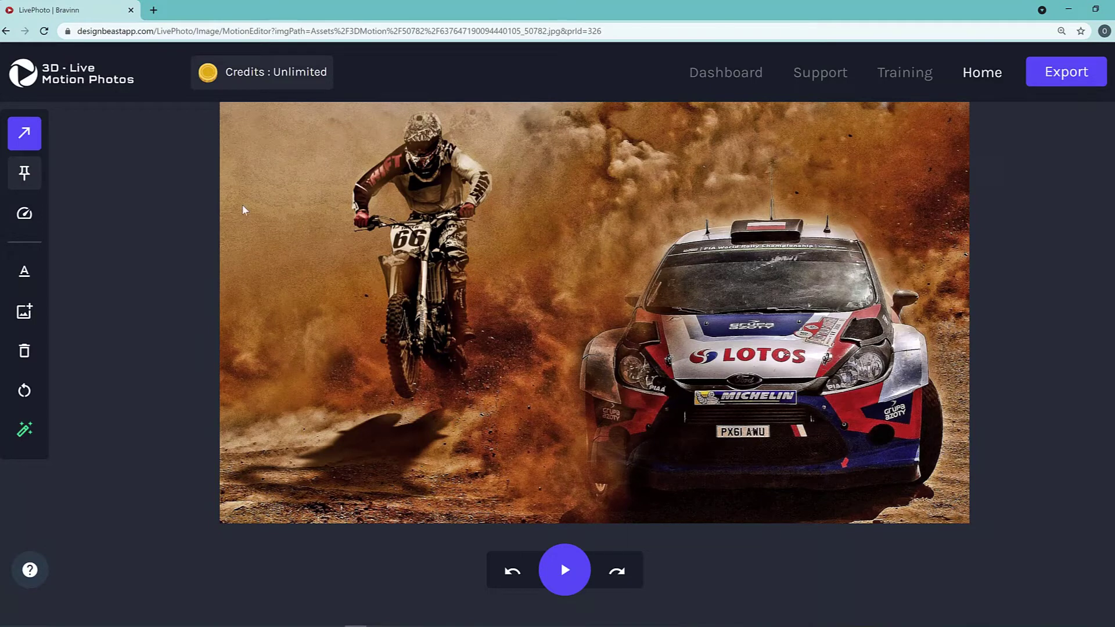
left_click(22, 132)
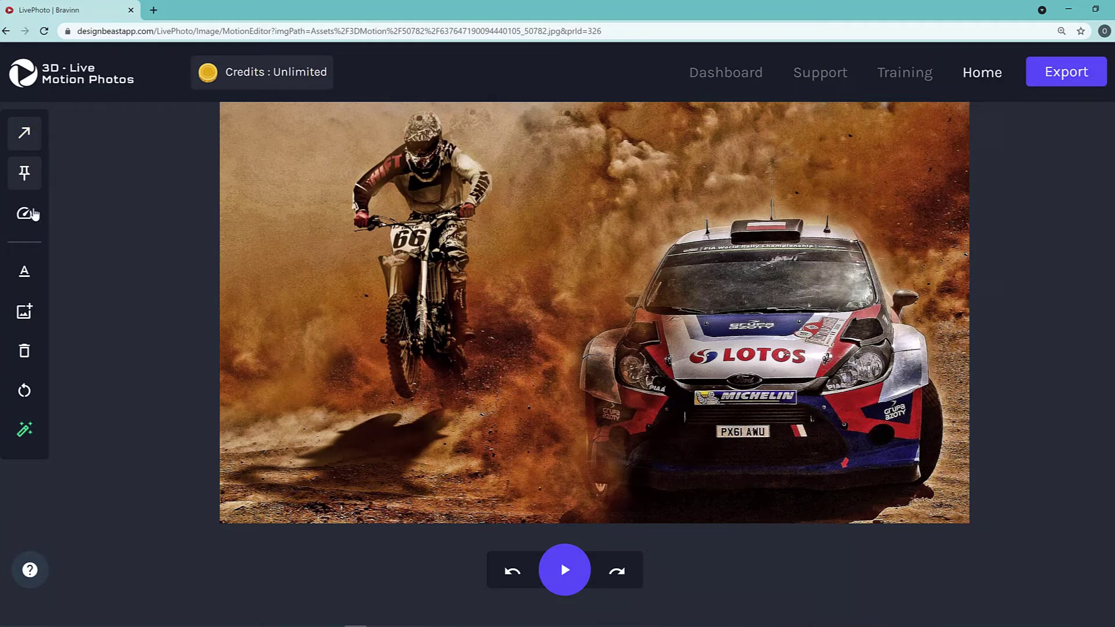
left_click(24, 214)
left_click(32, 181)
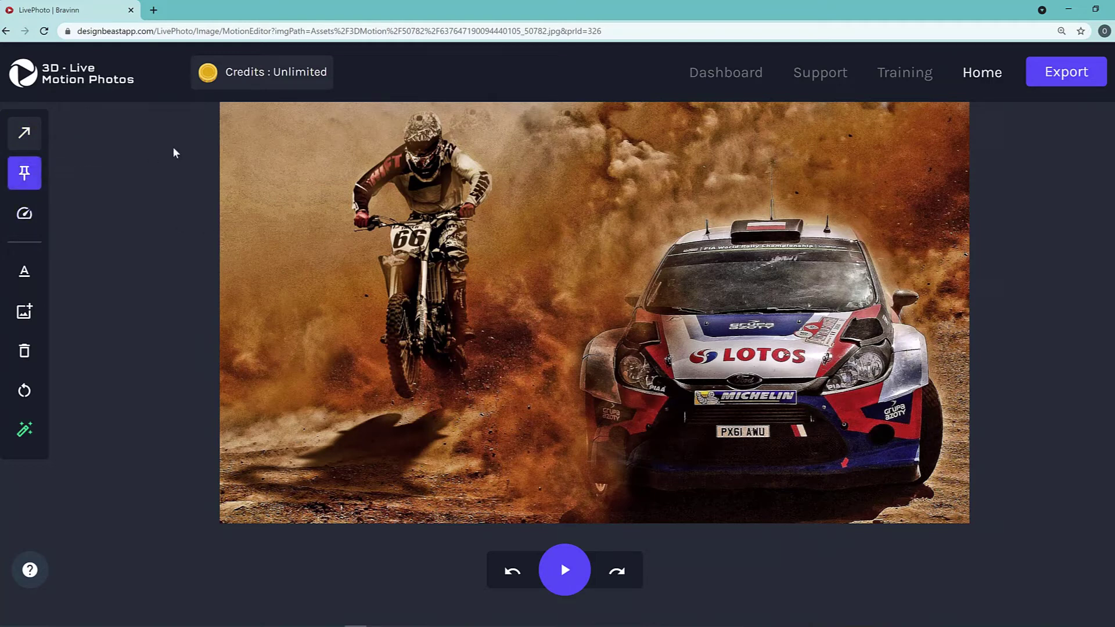
left_click(25, 174)
left_click(32, 227)
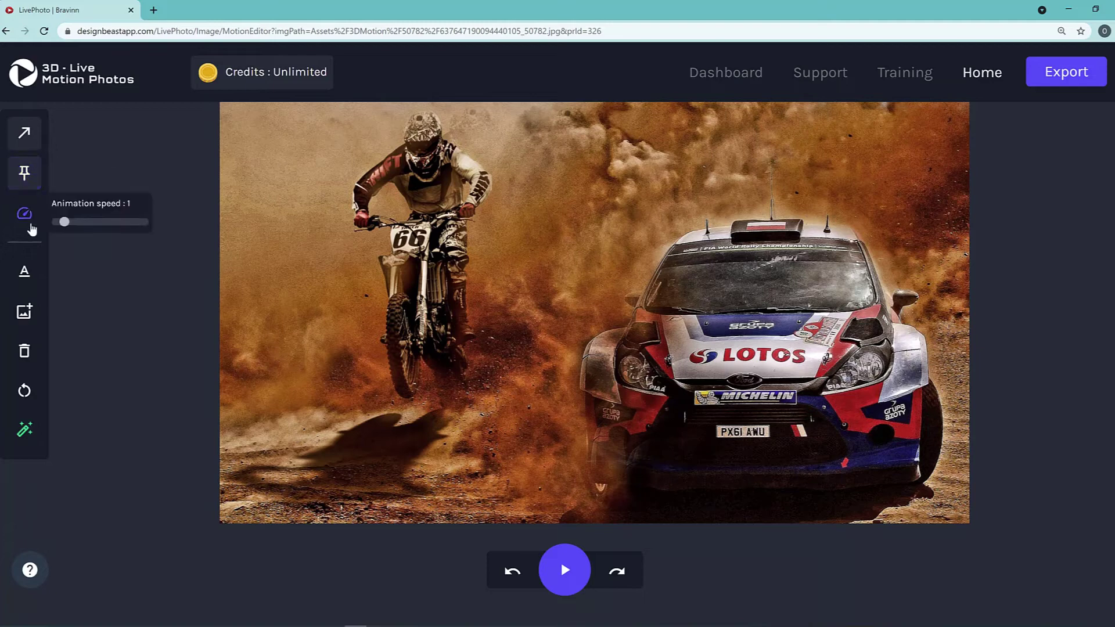
left_click(24, 172)
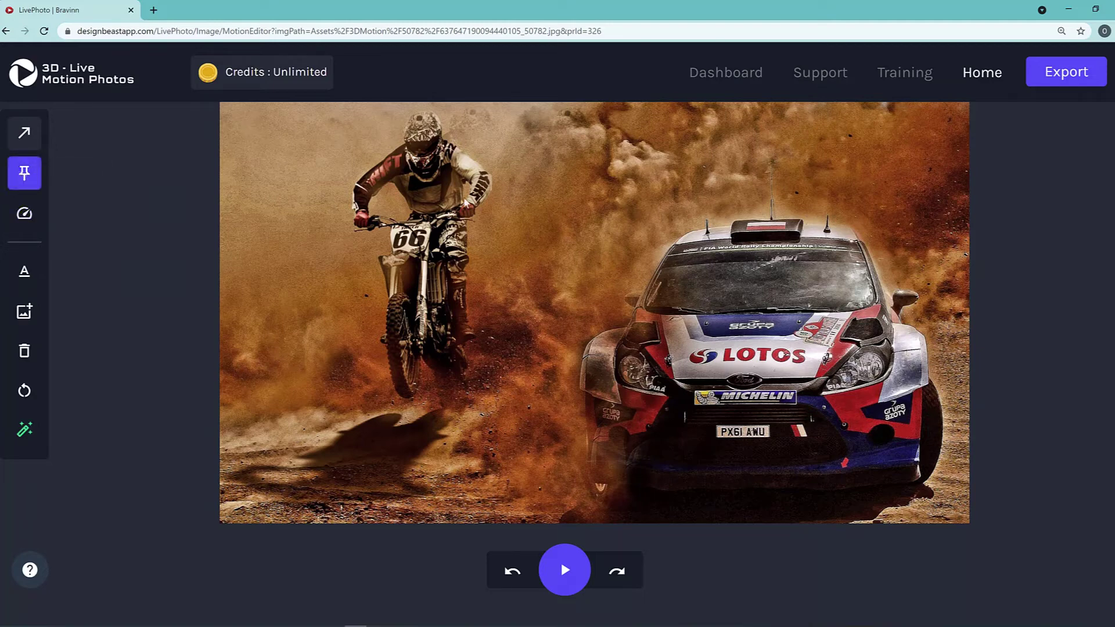
Pin anchor dots around the motocross rider, adjust animation speed, and preview the motion.
mouse_move(487, 208)
left_mouse_down()
mouse_move(470, 268)
mouse_move(468, 386)
mouse_move(457, 401)
mouse_move(440, 397)
mouse_move(428, 369)
mouse_move(431, 379)
mouse_move(398, 391)
mouse_move(383, 299)
mouse_move(380, 314)
mouse_move(387, 244)
mouse_move(357, 223)
mouse_move(353, 192)
mouse_move(356, 227)
mouse_move(354, 183)
mouse_move(418, 116)
mouse_move(500, 183)
mouse_move(483, 165)
mouse_move(494, 174)
left_mouse_up()
left_click_drag(348, 192, 350, 201)
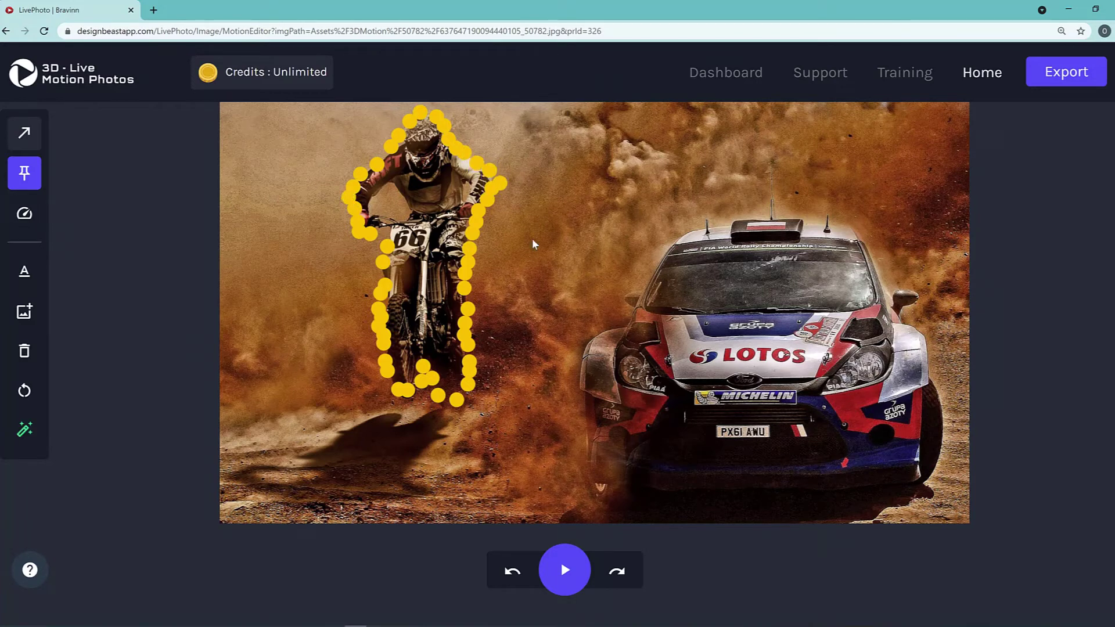
left_click(23, 213)
left_click(564, 566)
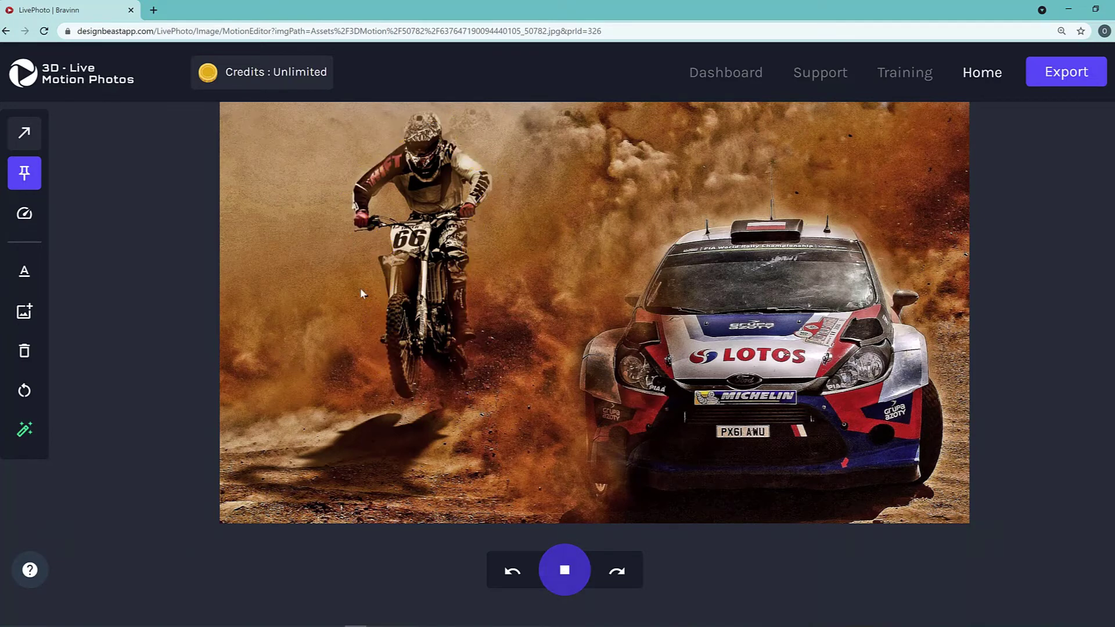
left_click(564, 569)
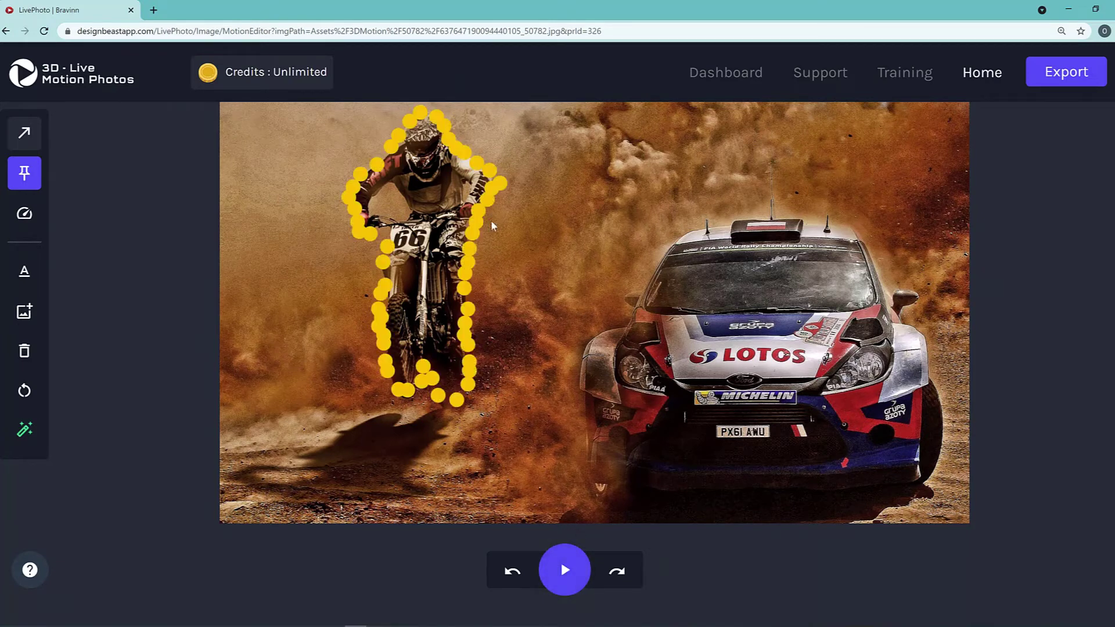
Draw four rightward motion arrows in the dust beside the rider.
left_click(31, 135)
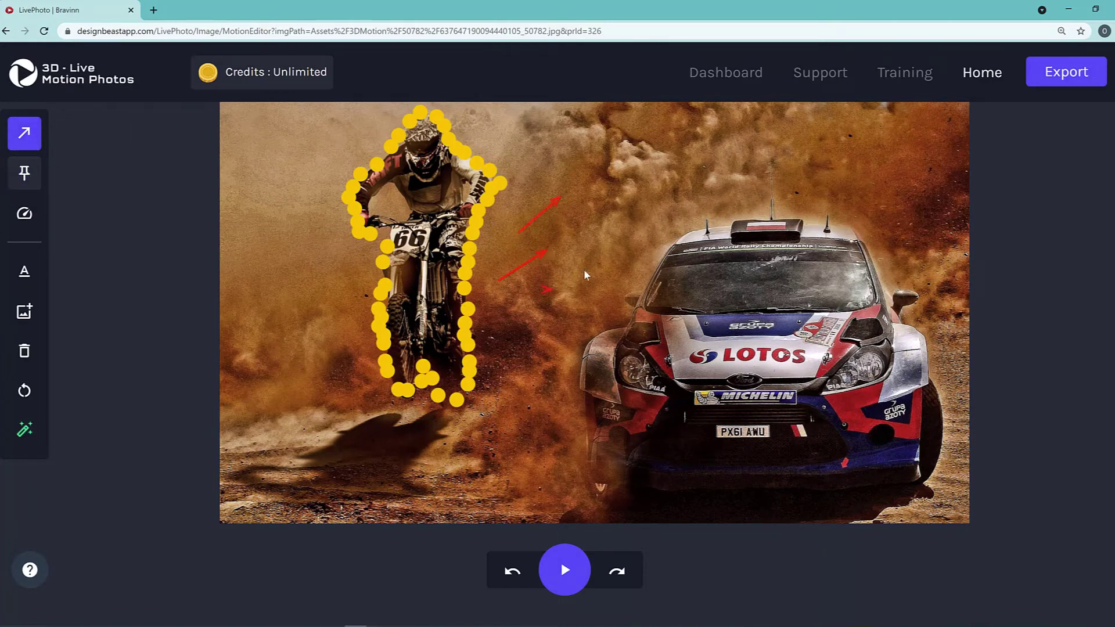
left_click_drag(516, 370, 559, 319)
left_click_drag(298, 349, 344, 294)
left_click_drag(267, 285, 307, 244)
left_click_drag(291, 190, 329, 165)
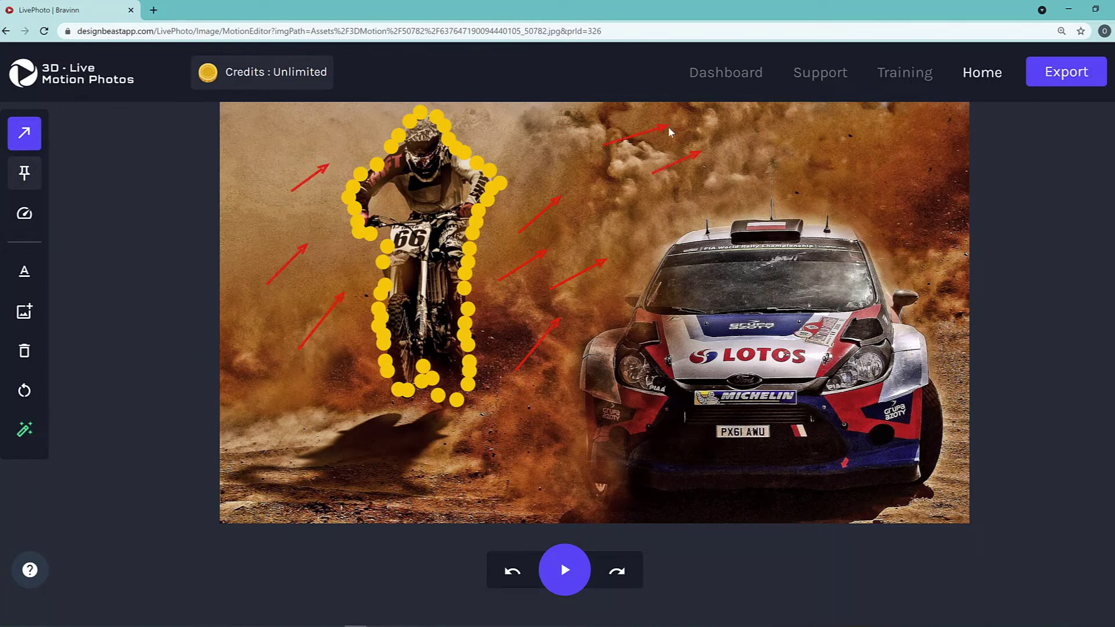
Add rightward motion arrows through the upper dust cloud and the photo's right edge.
left_click_drag(614, 230, 655, 212)
left_click_drag(563, 144, 602, 125)
left_click_drag(530, 164, 606, 152)
left_click_drag(572, 181, 628, 171)
left_click_drag(748, 157, 805, 141)
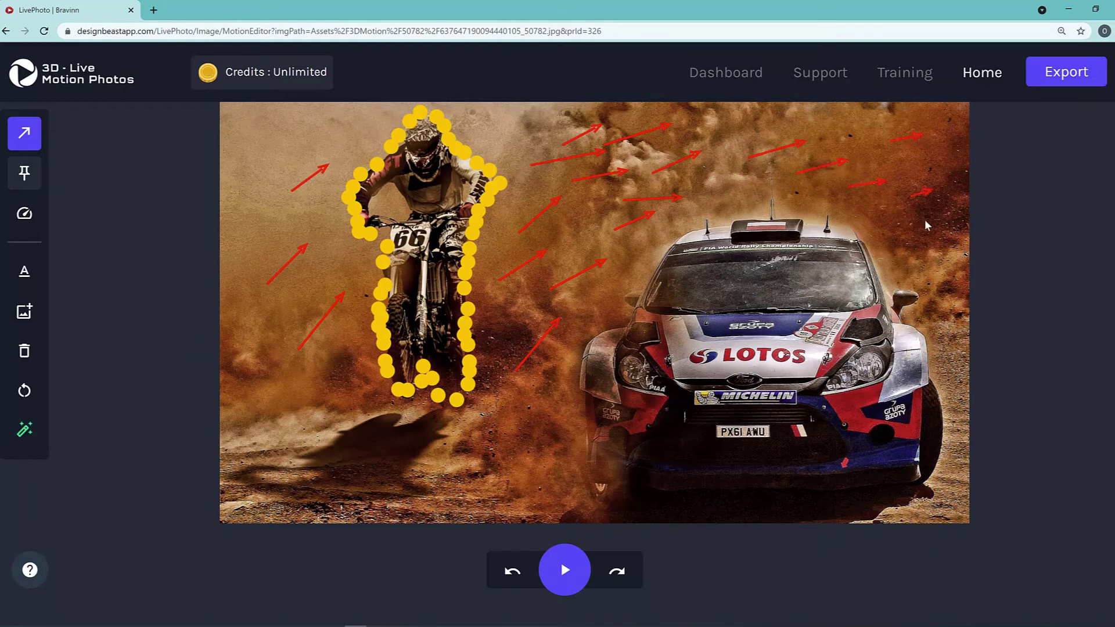
left_click_drag(924, 221, 950, 188)
left_click_drag(908, 242, 947, 225)
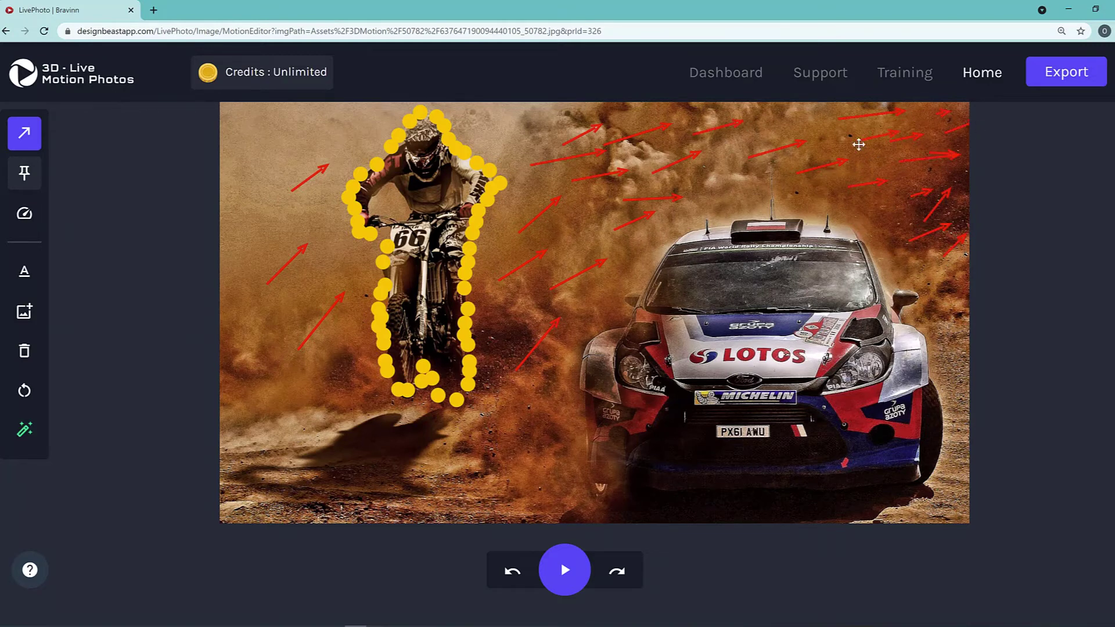
left_click_drag(501, 116, 560, 110)
Add motion arrows at the top left and across the lower ground, then reselect the Pin tool.
left_click_drag(250, 138, 300, 121)
left_click_drag(273, 459, 351, 439)
left_click_drag(331, 482, 404, 461)
left_click_drag(413, 499, 486, 468)
left_click_drag(260, 438, 369, 369)
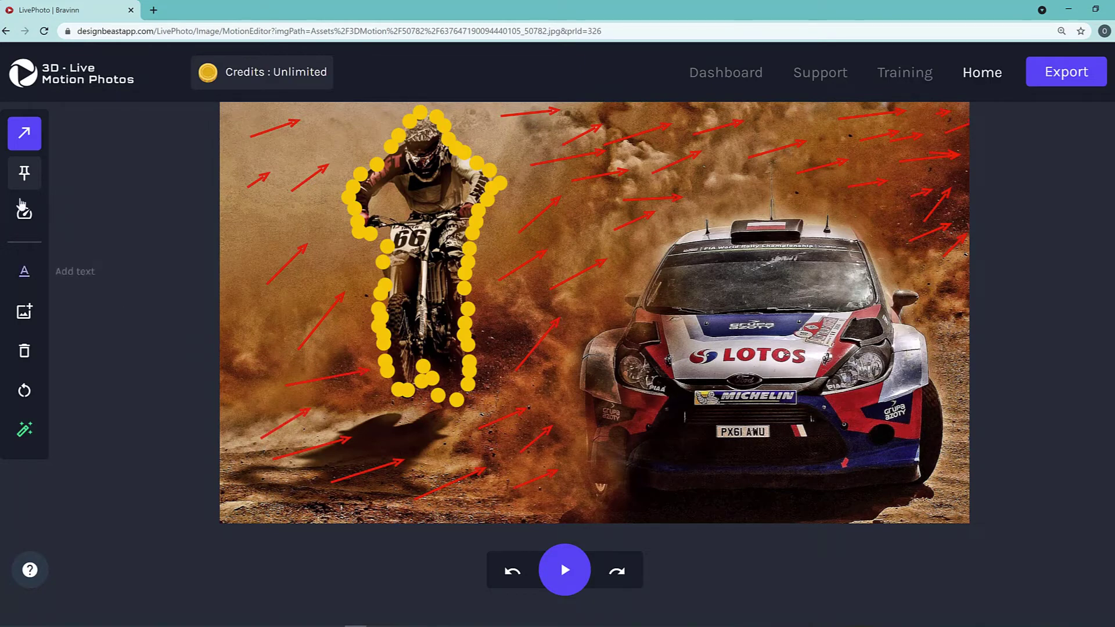
left_click(24, 174)
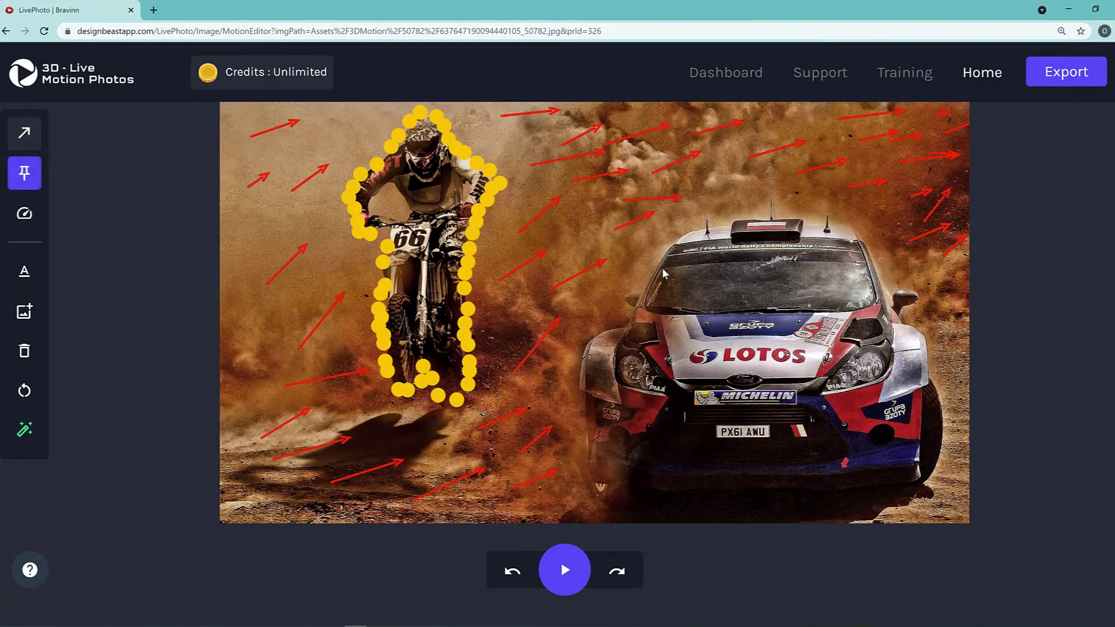
Pin anchor dots along the rally car's left side, lower edge, right side and roof.
mouse_move(658, 257)
left_mouse_down()
mouse_move(590, 348)
mouse_move(582, 396)
mouse_move(582, 443)
mouse_move(616, 507)
mouse_move(843, 494)
mouse_move(699, 503)
left_mouse_up()
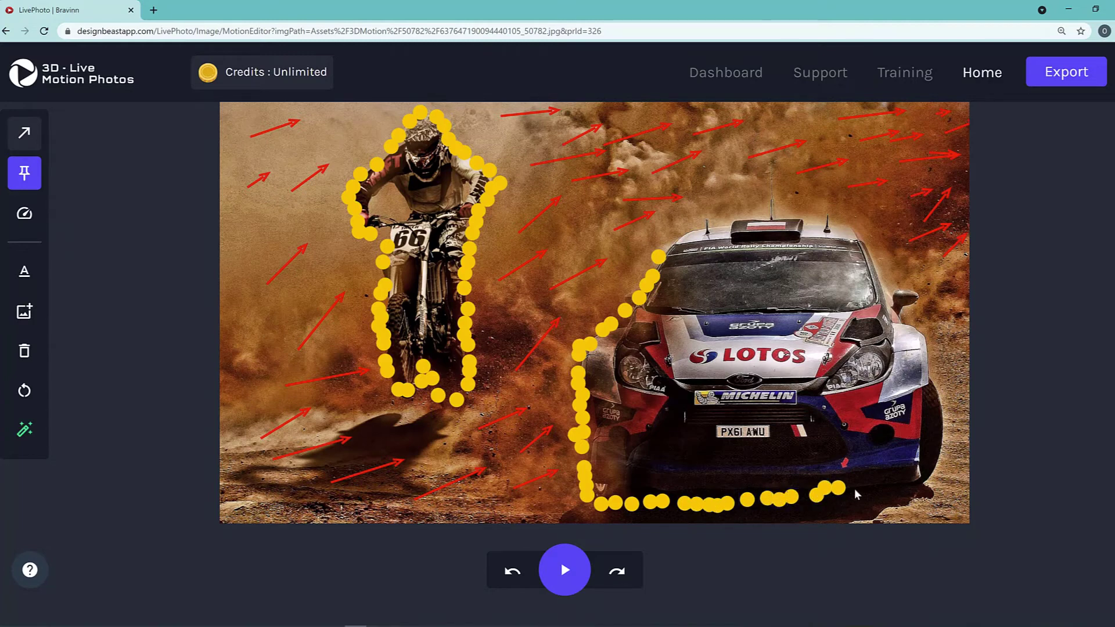
mouse_move(856, 494)
left_mouse_down()
mouse_move(918, 482)
mouse_move(937, 465)
mouse_move(926, 343)
mouse_move(871, 285)
left_mouse_up()
left_click(871, 280)
left_click_drag(862, 234, 848, 233)
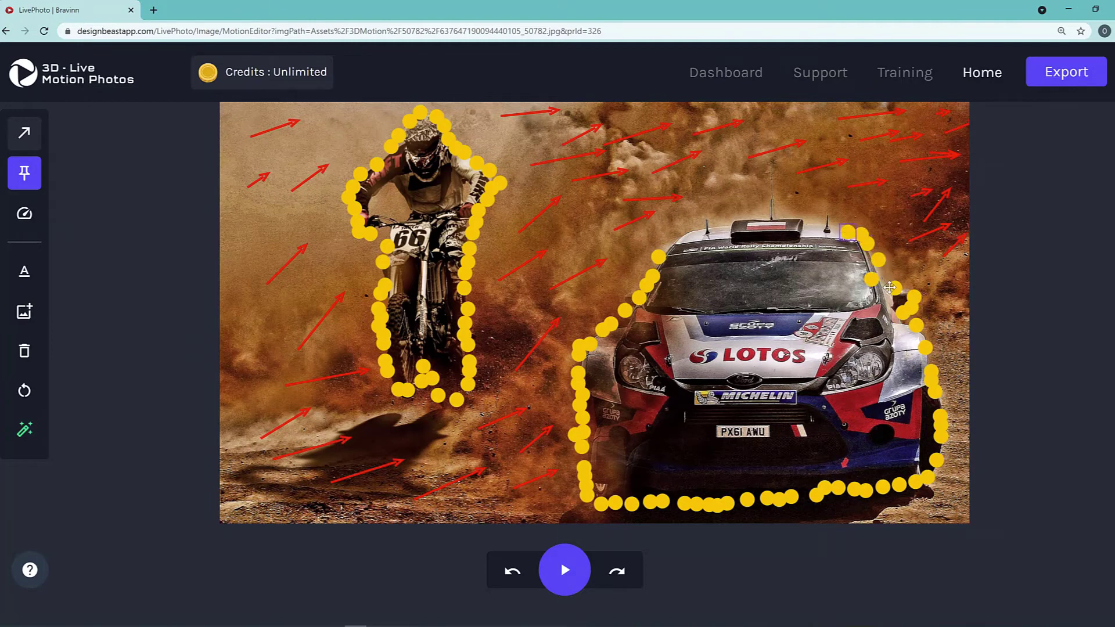
left_click_drag(890, 287, 874, 277)
left_click(804, 220)
left_click(821, 226)
left_click_drag(785, 223, 670, 249)
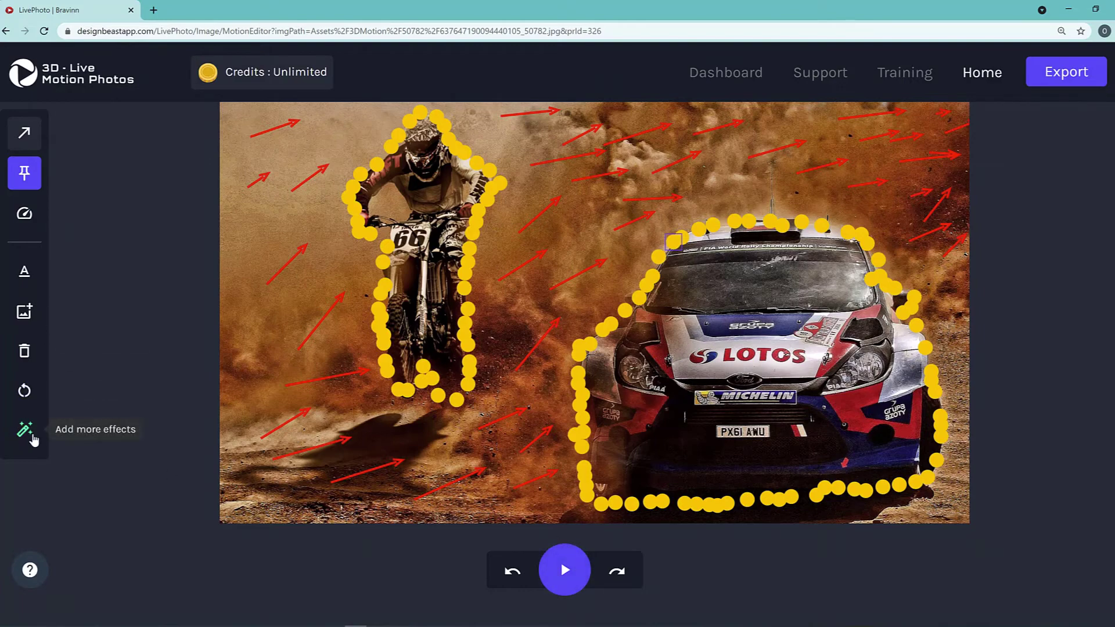
Apply the Snow Effect from the extra effects gallery.
left_click(24, 430)
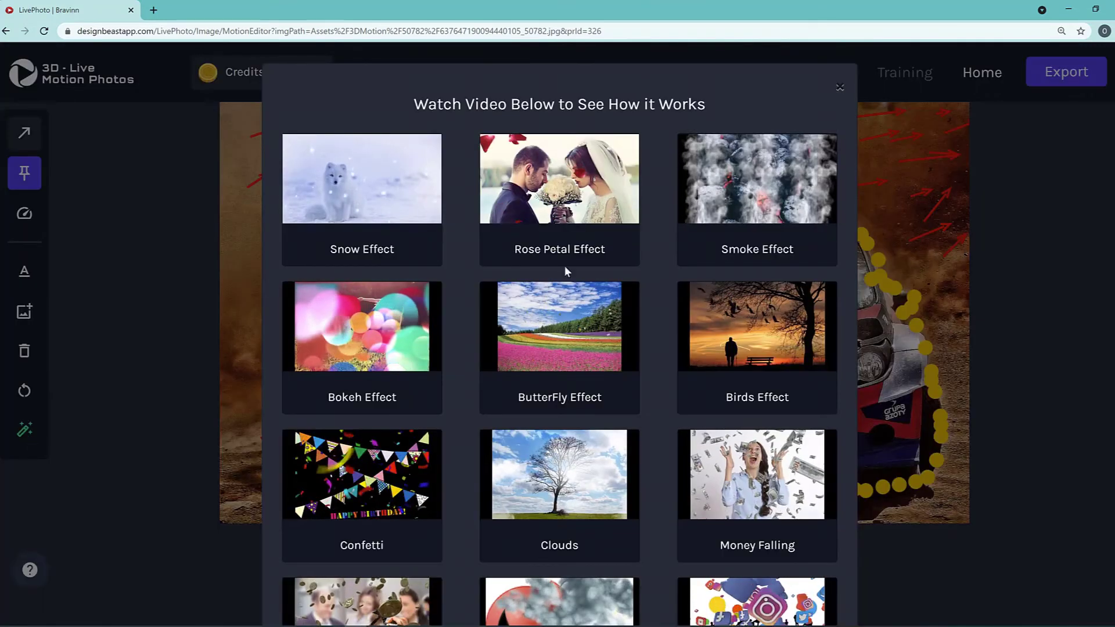
scroll(441, 346, "down", 1)
scroll(441, 346, "down", 1)
scroll(431, 229, "down", 3)
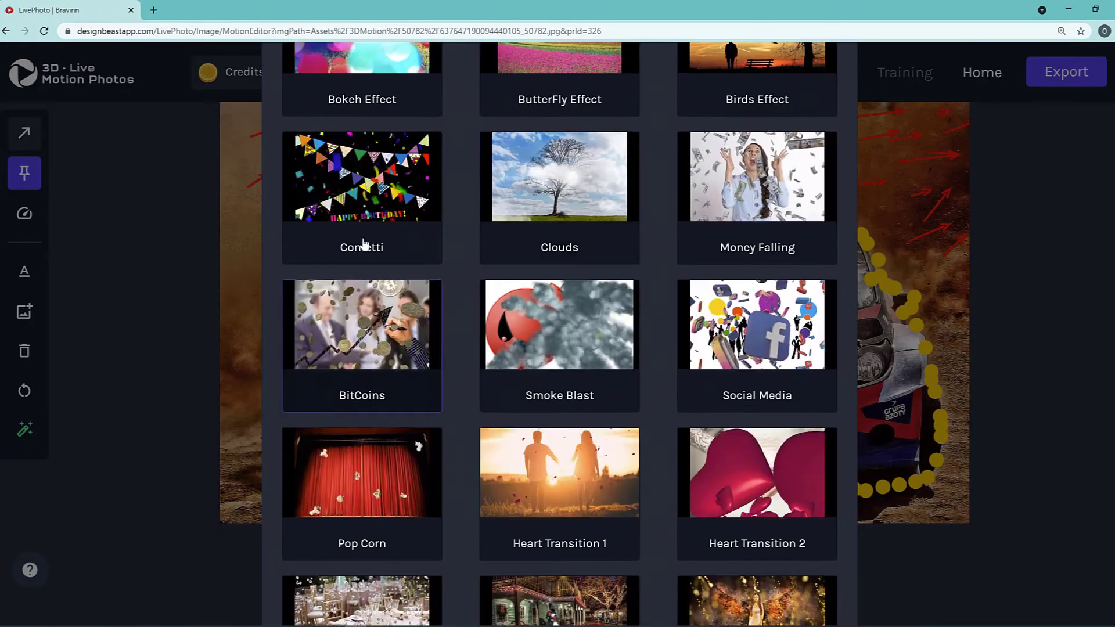
scroll(628, 445, "down", 3)
scroll(628, 445, "down", 3)
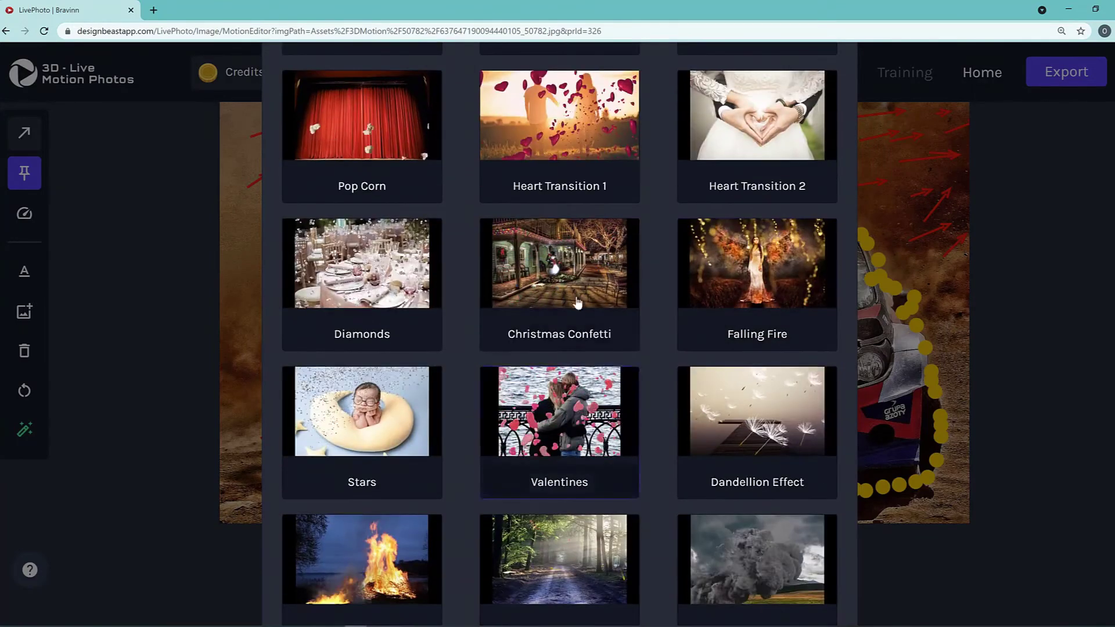
scroll(681, 410, "down", 1)
scroll(651, 444, "up", 3)
scroll(652, 443, "up", 3)
scroll(652, 443, "up", 2)
left_click(363, 201)
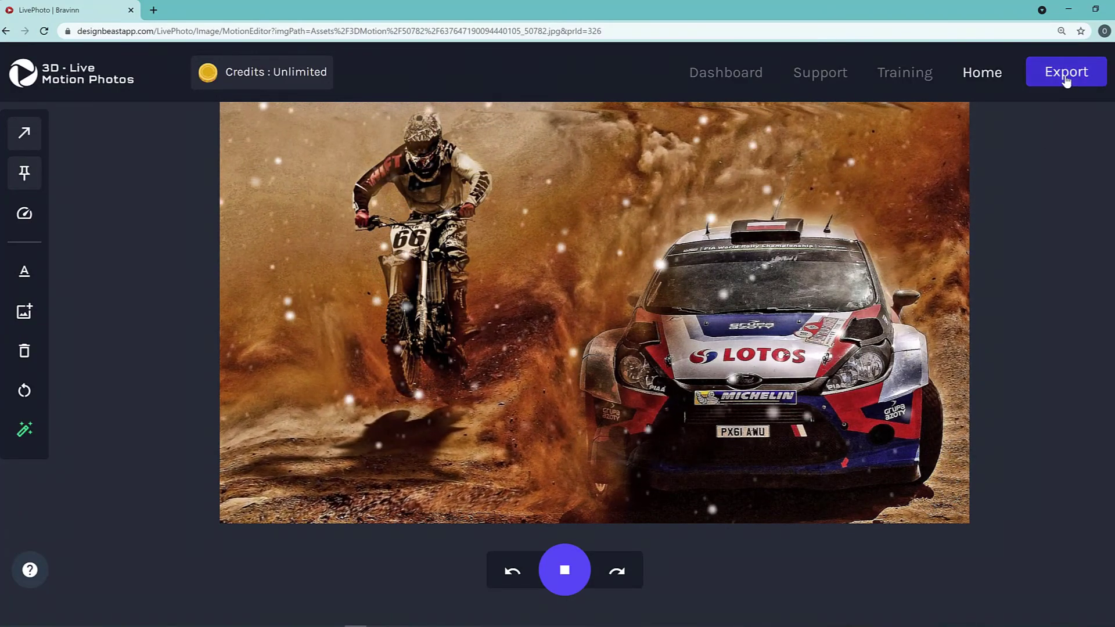
Add the Smoke Effect, stop the preview, and head to the Dashboard.
left_click(26, 430)
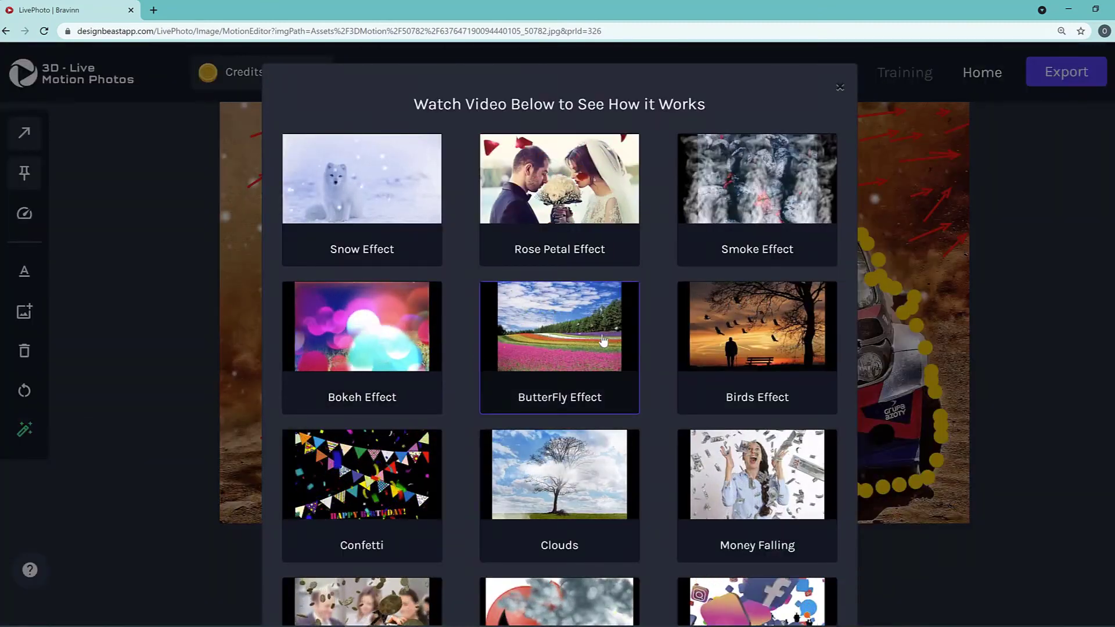
left_click(739, 203)
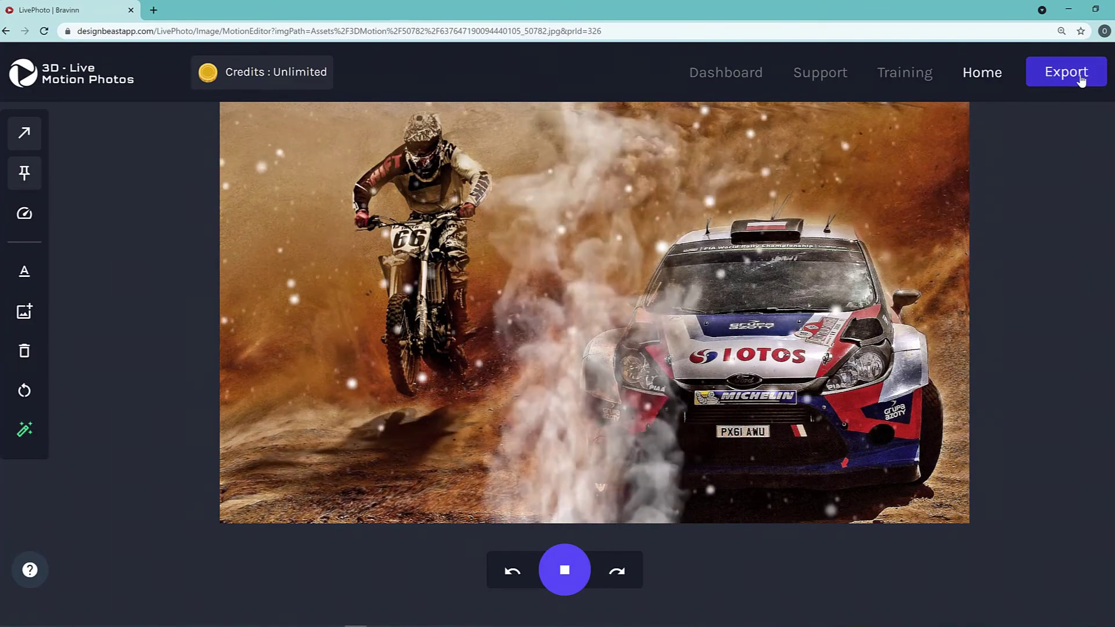
left_click(632, 303)
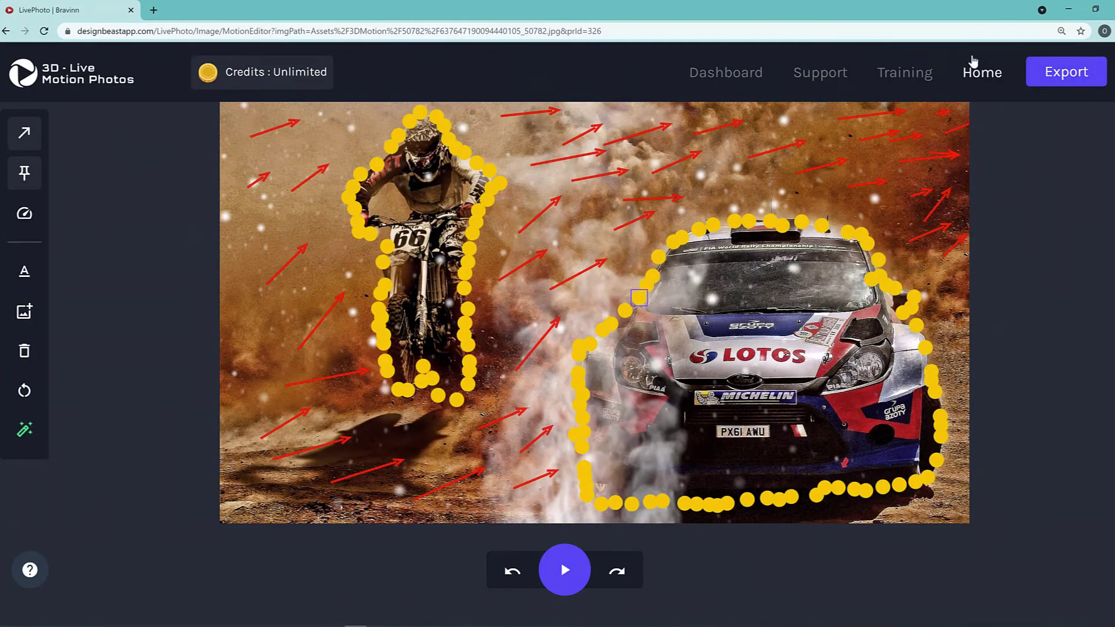
left_click(743, 76)
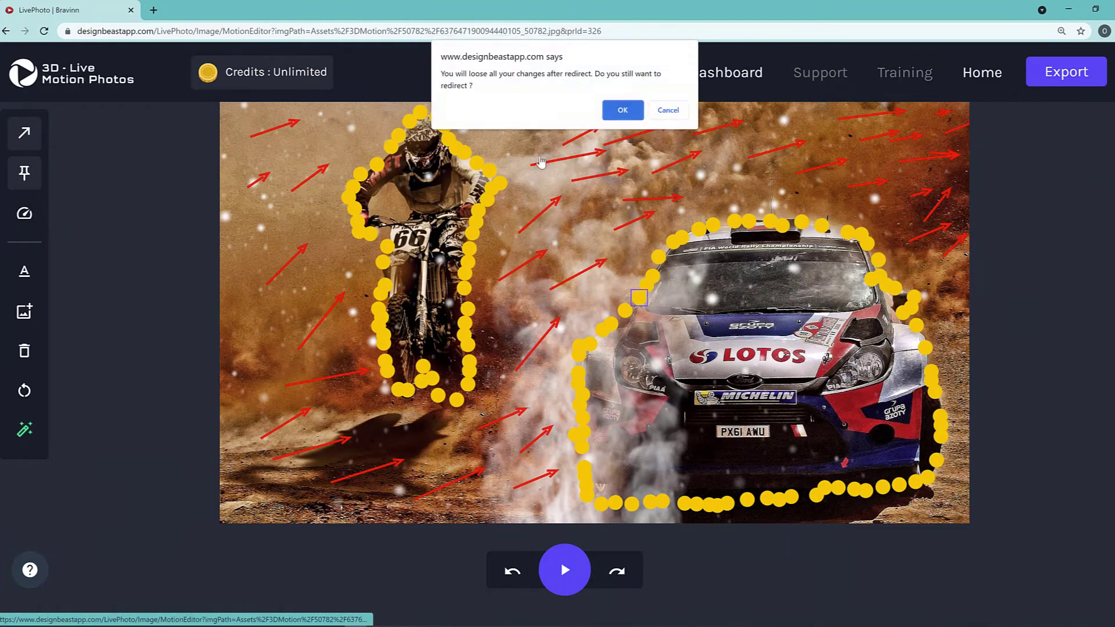
Confirm leaving the motion editor and return to the dashboard.
left_click(622, 110)
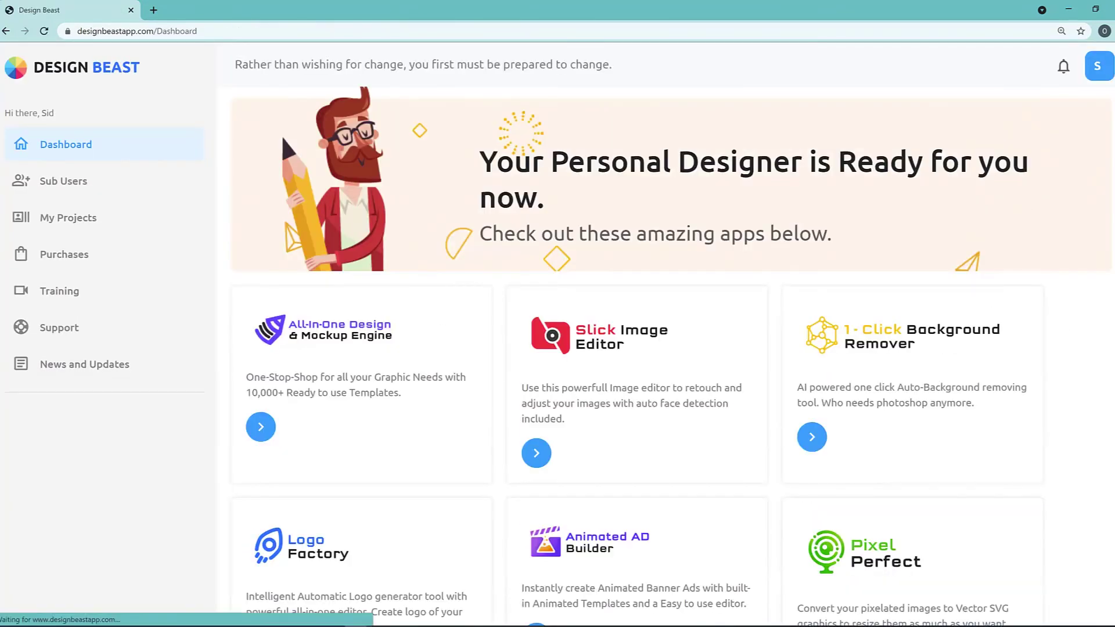
scroll(975, 316, "down", 2)
scroll(672, 356, "down", 1)
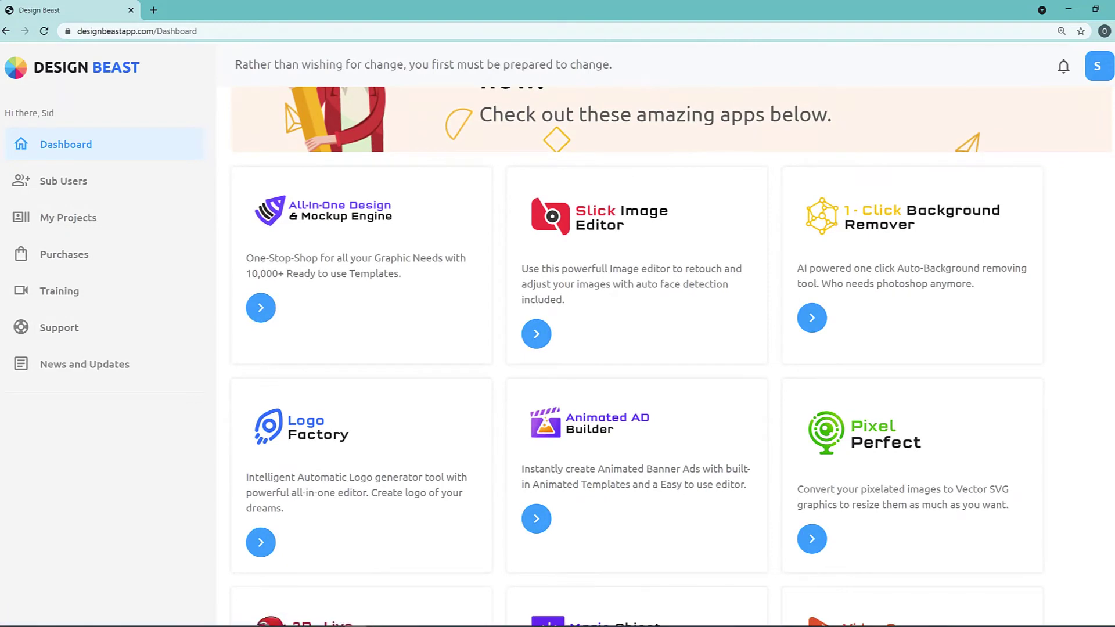
scroll(642, 287, "down", 1)
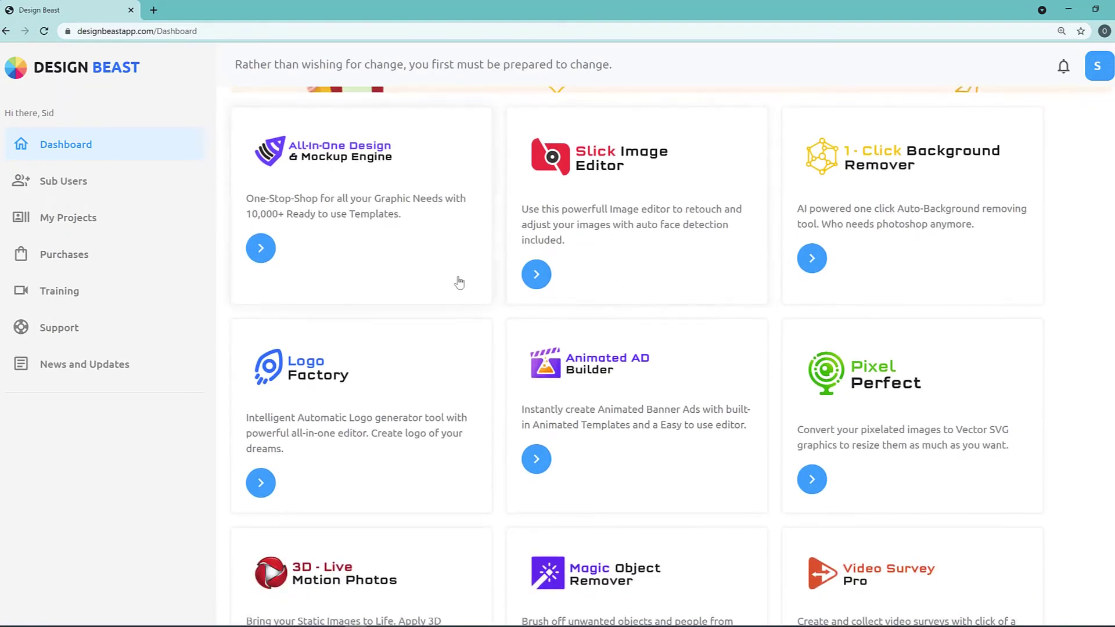
scroll(581, 435, "down", 1)
Open Magic Object Remover and upload the beach photo of the walking couple.
left_click(536, 612)
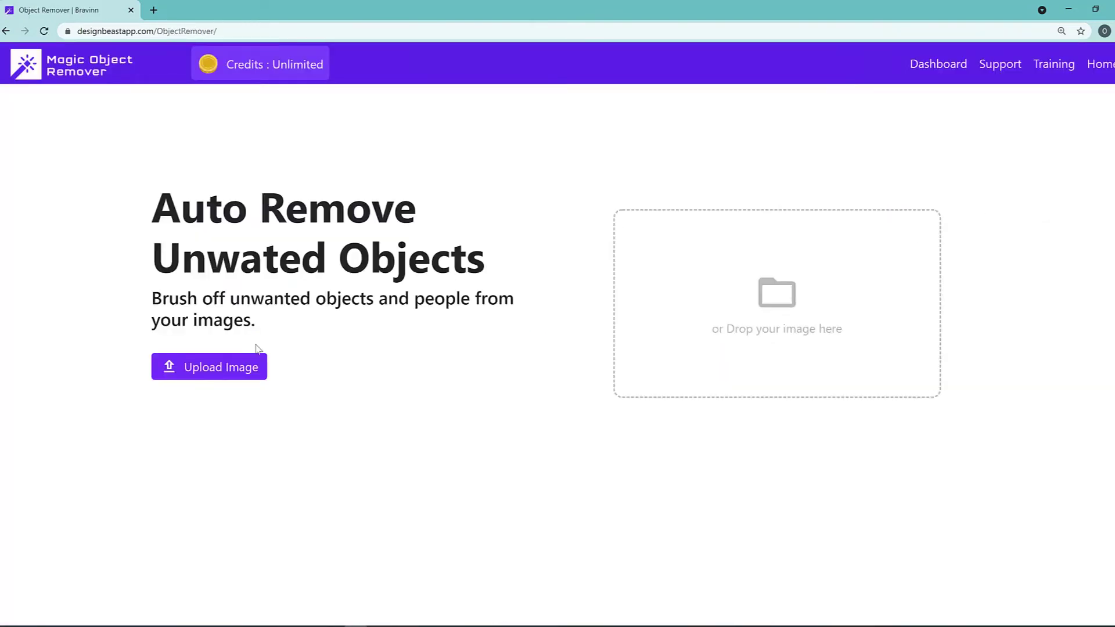
left_click_drag(374, 270, 177, 212)
left_click(445, 325)
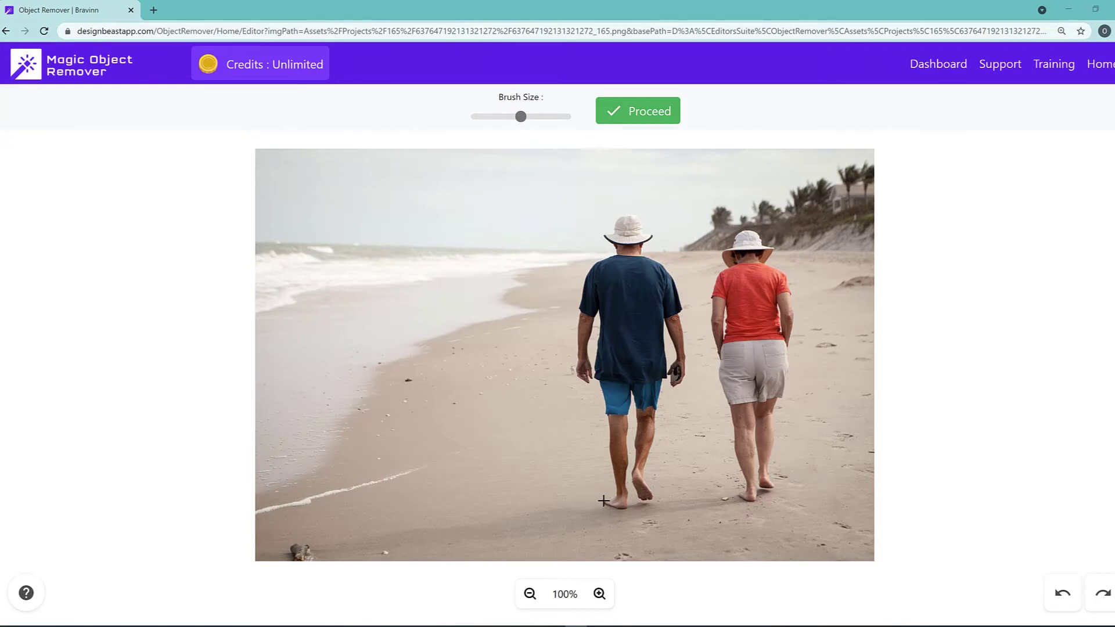
Enlarge the removal brush and paint over the man, including his feet.
left_click_drag(521, 116, 556, 116)
mouse_move(589, 276)
left_mouse_down()
mouse_move(591, 370)
mouse_move(638, 455)
mouse_move(671, 289)
mouse_move(626, 220)
mouse_move(607, 232)
mouse_move(597, 265)
mouse_move(618, 430)
mouse_move(645, 342)
mouse_move(647, 279)
mouse_move(624, 285)
mouse_move(628, 358)
left_mouse_up()
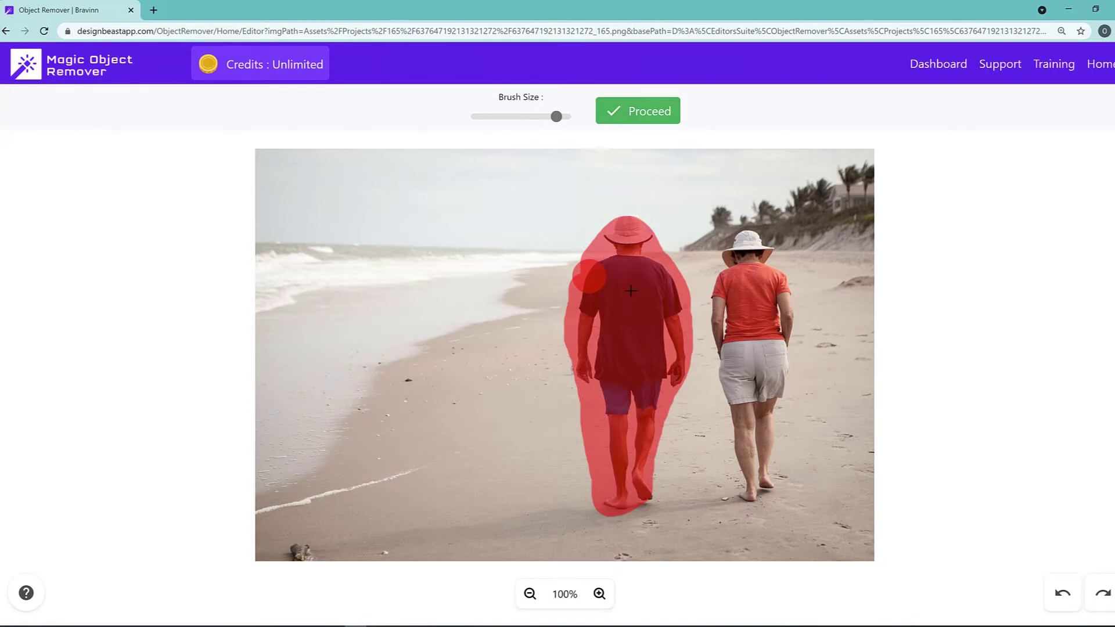
mouse_move(643, 507)
left_mouse_down()
mouse_move(651, 498)
mouse_move(615, 503)
left_mouse_up()
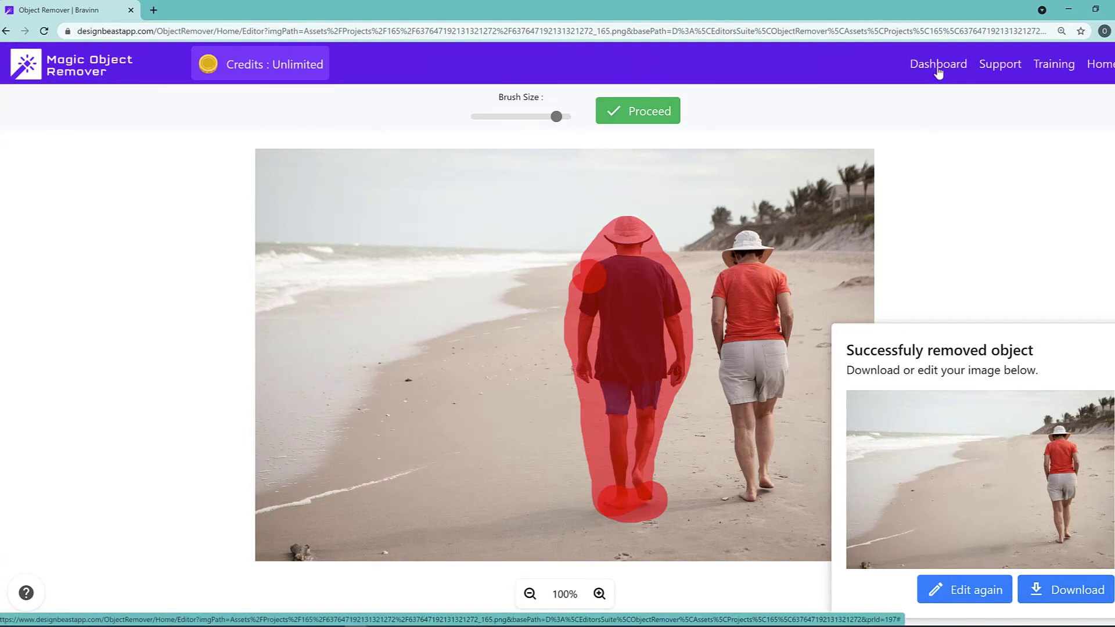
Discard the object-removal edits and launch the Slick Image Editor from the dashboard.
left_click(938, 69)
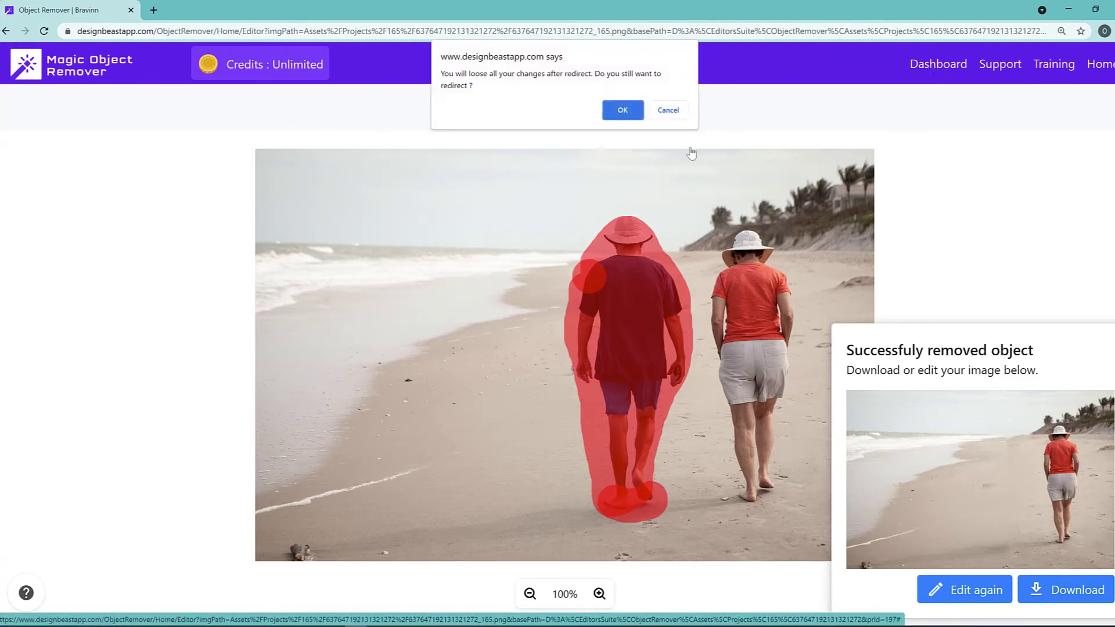
left_click(616, 110)
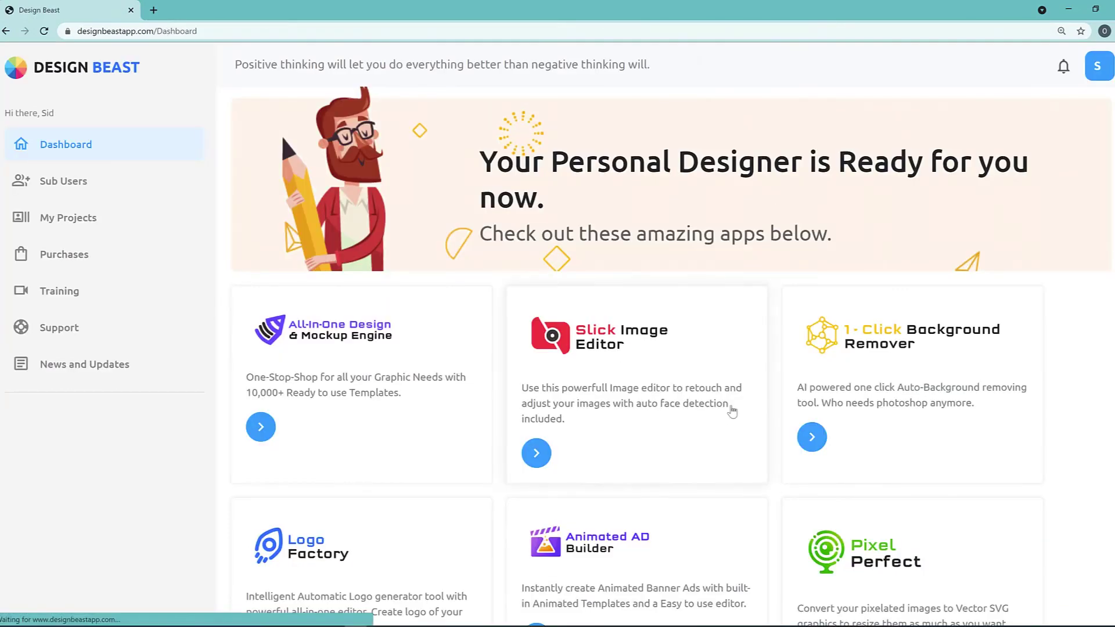
scroll(784, 362, "down", 1)
scroll(783, 363, "down", 1)
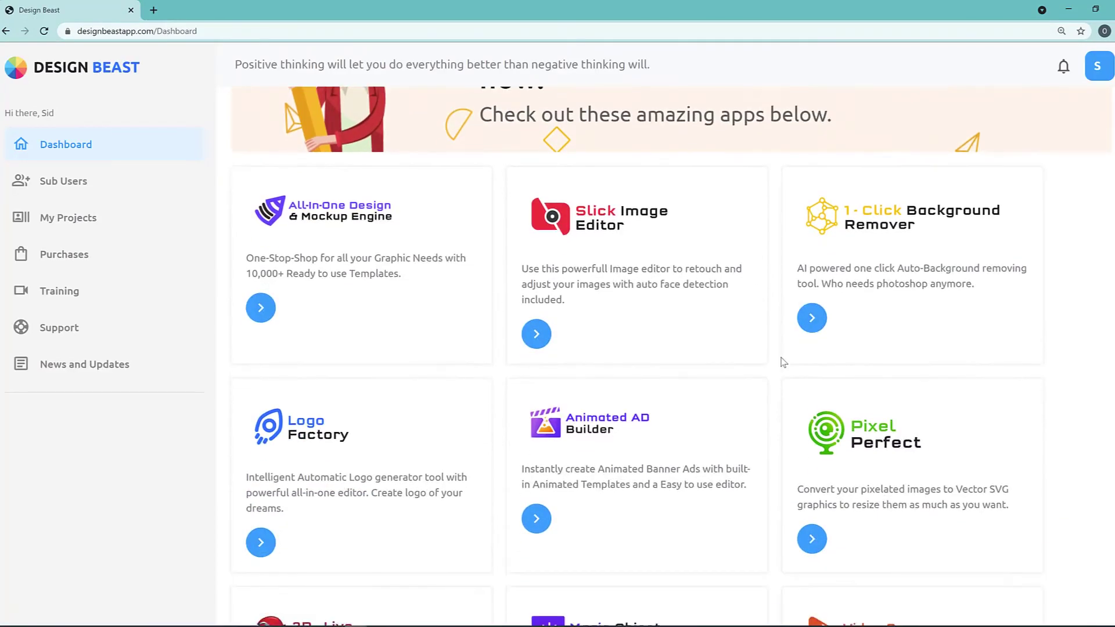
scroll(654, 291, "down", 3)
scroll(575, 215, "down", 1)
scroll(577, 216, "up", 3)
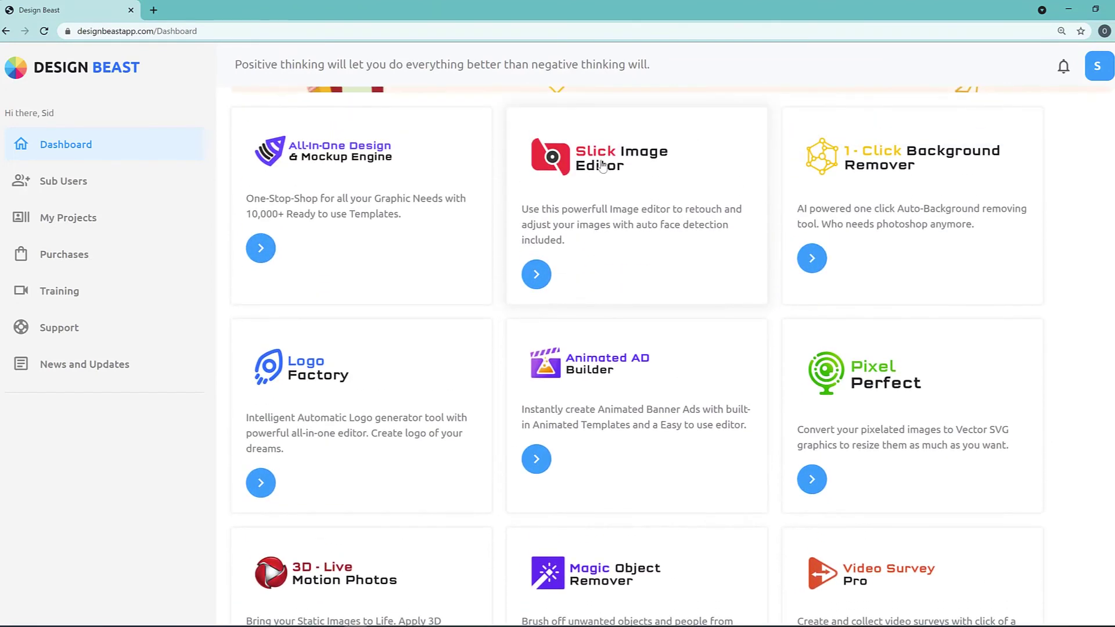
left_click(602, 165)
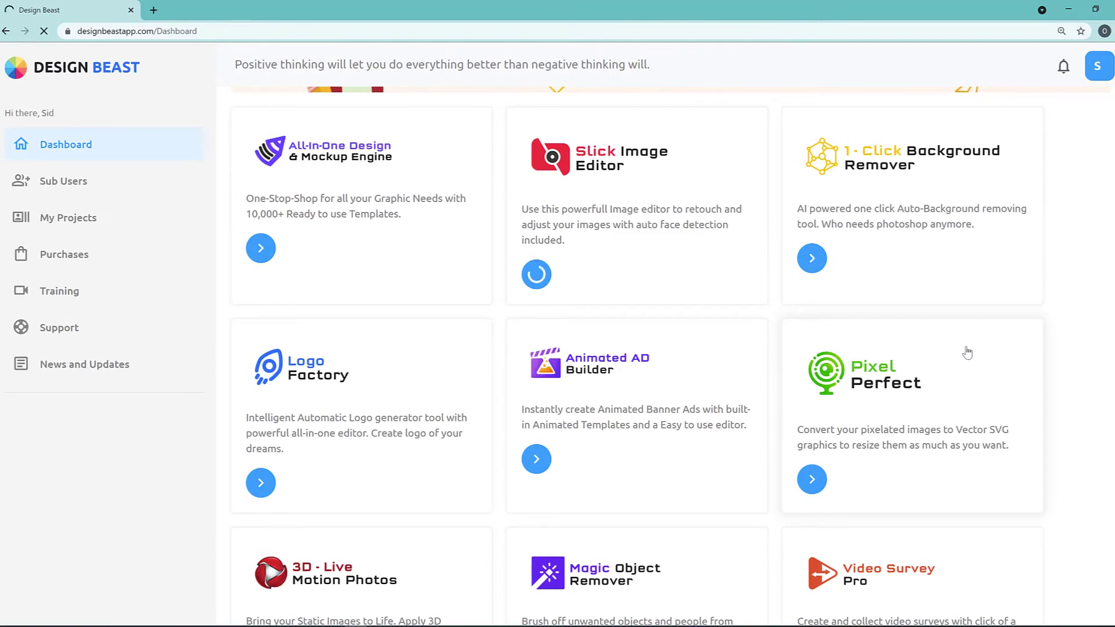
scroll(958, 346, "up", 3)
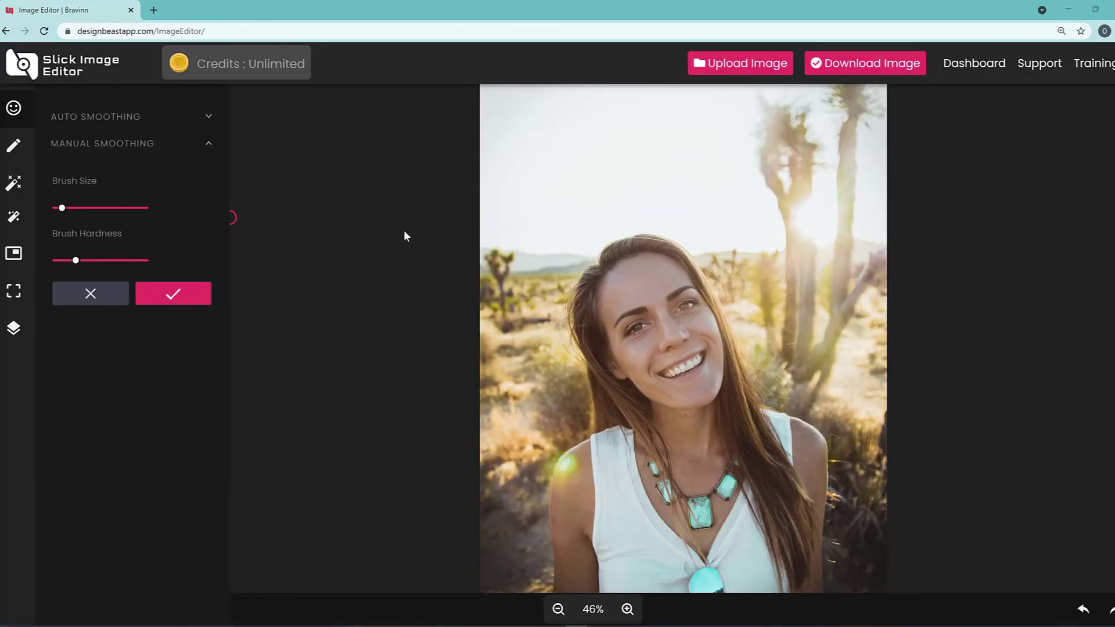
Toggle the automatic smoothing settings, then open and cancel Edit > Resize.
left_click(208, 120)
left_click(208, 123)
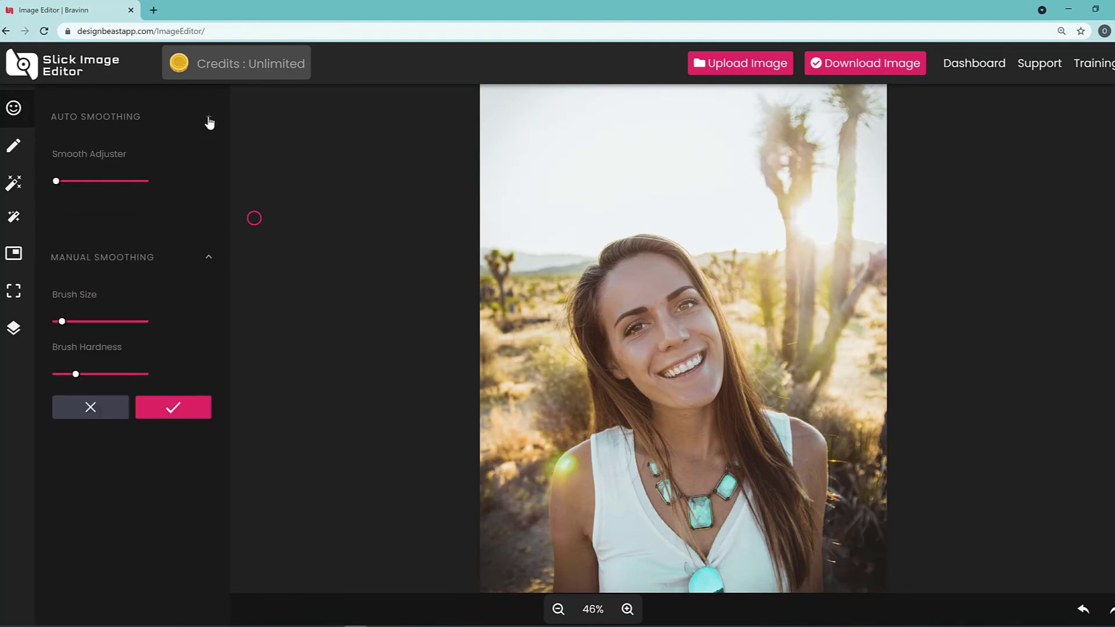
left_click(168, 123)
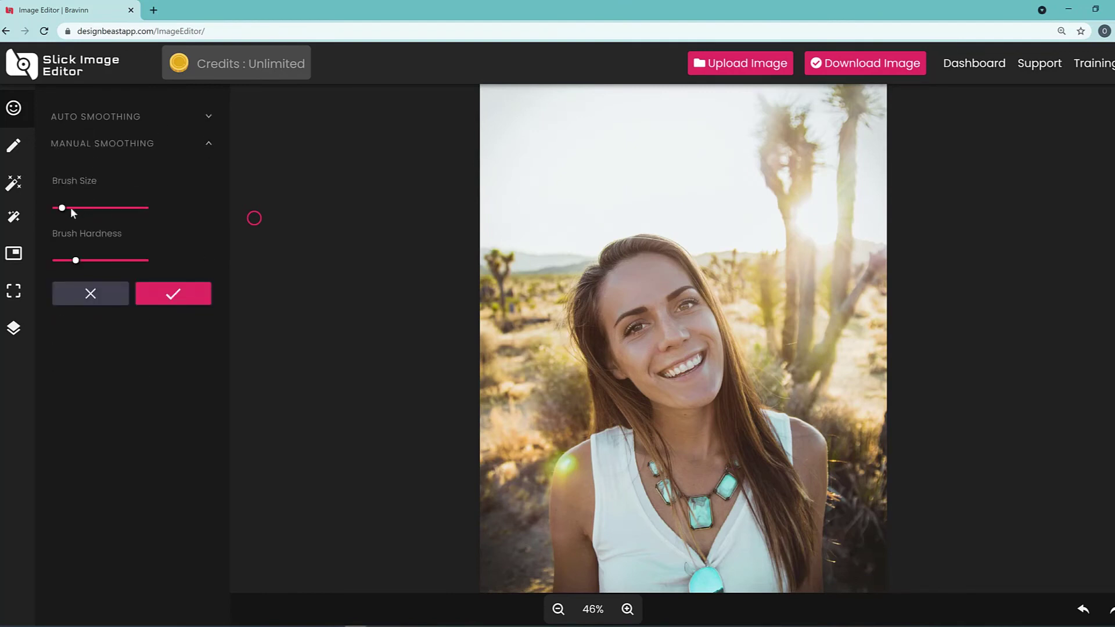
left_click(14, 145)
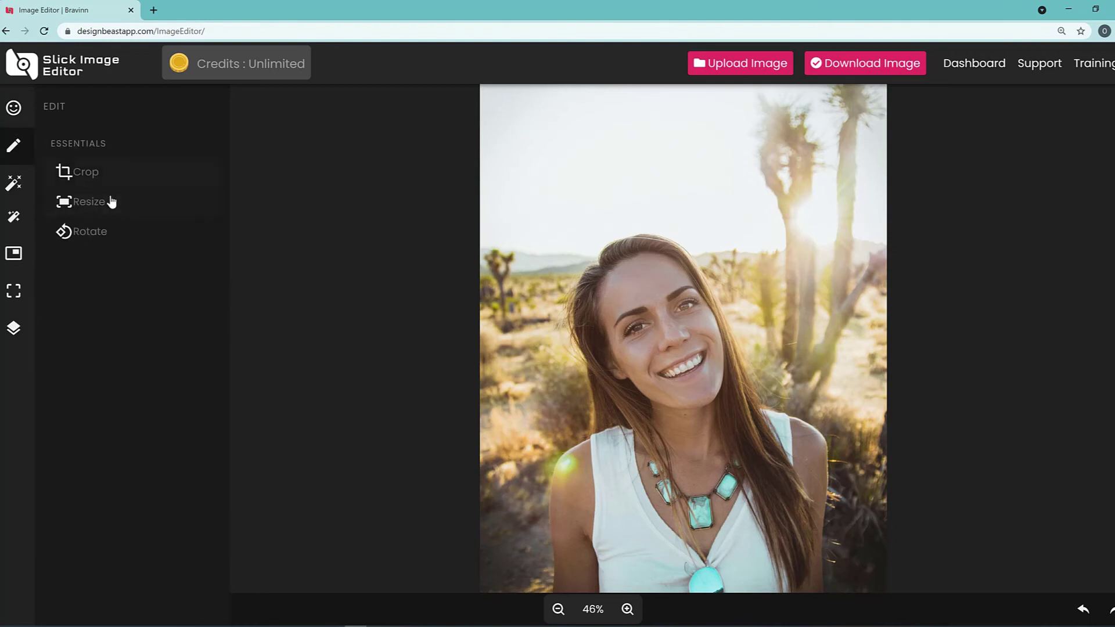
left_click(92, 206)
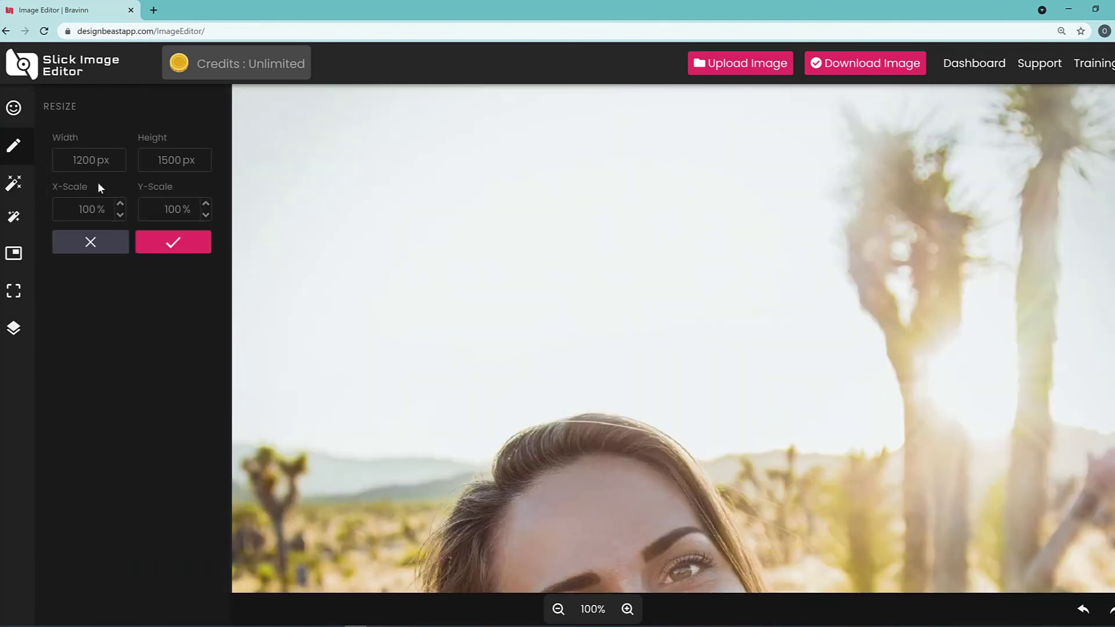
left_click(109, 248)
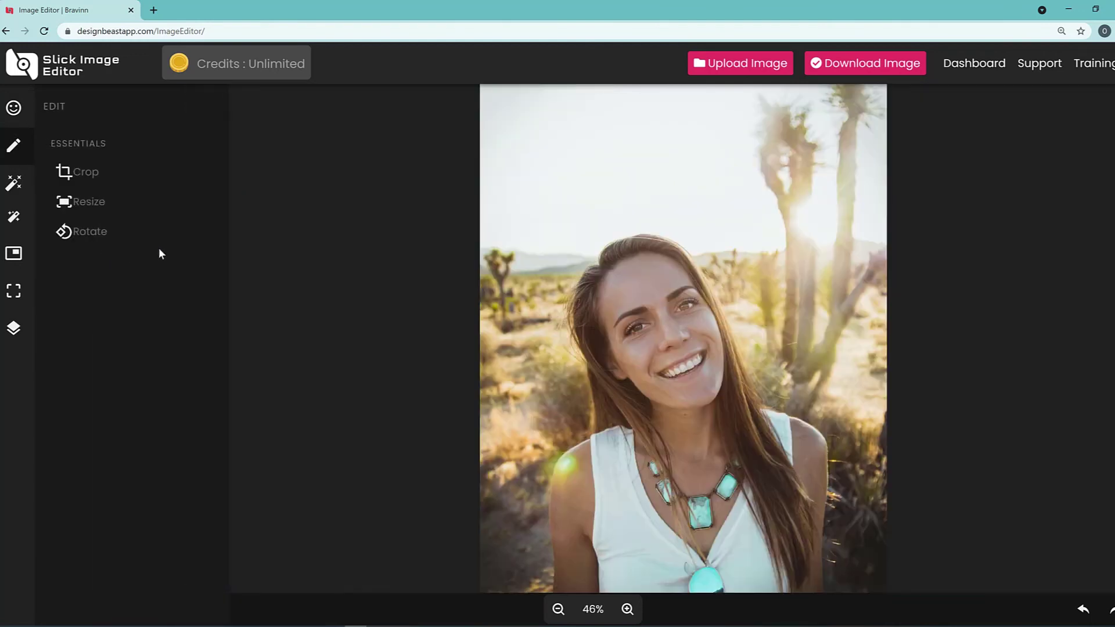
Open Crop, try the 1:1 and 2:3 ratios, and settle on 16:9.
left_click(80, 176)
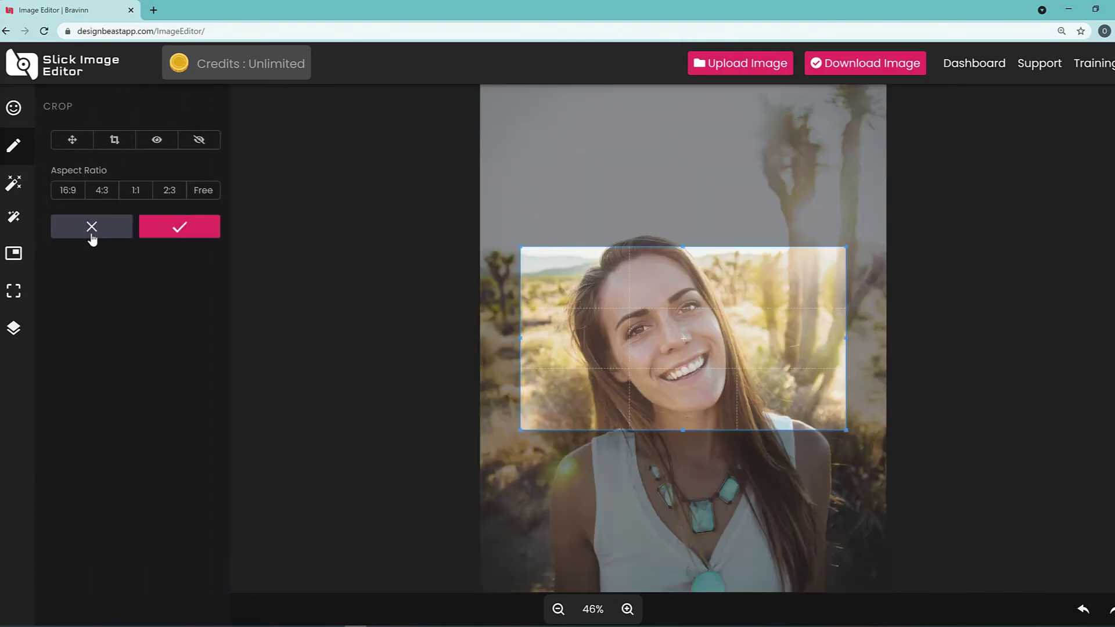
left_click(101, 197)
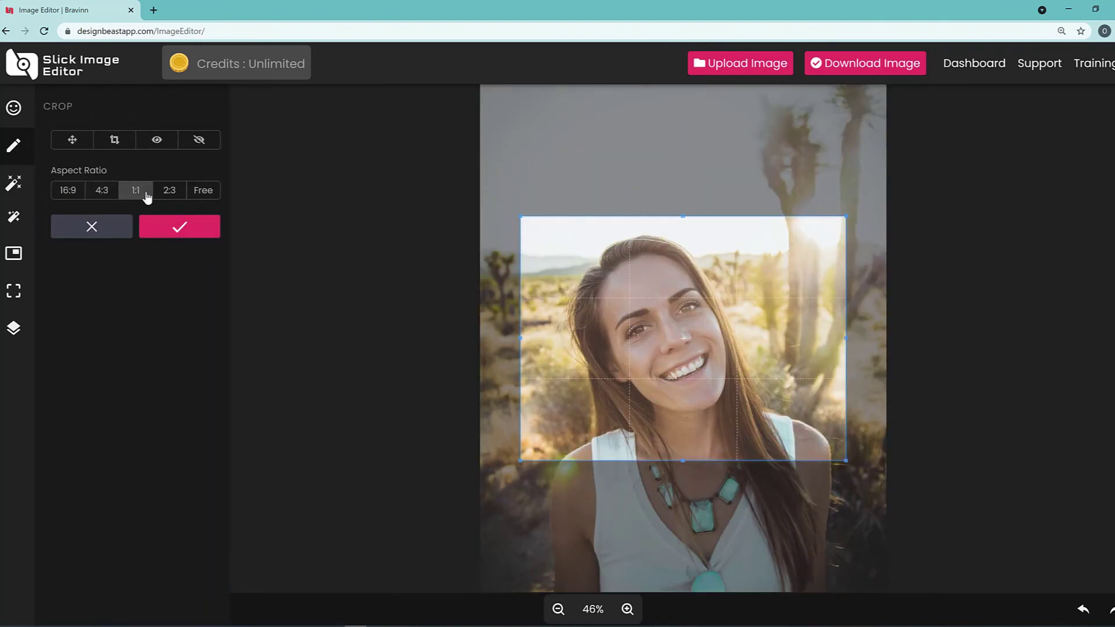
left_click(168, 195)
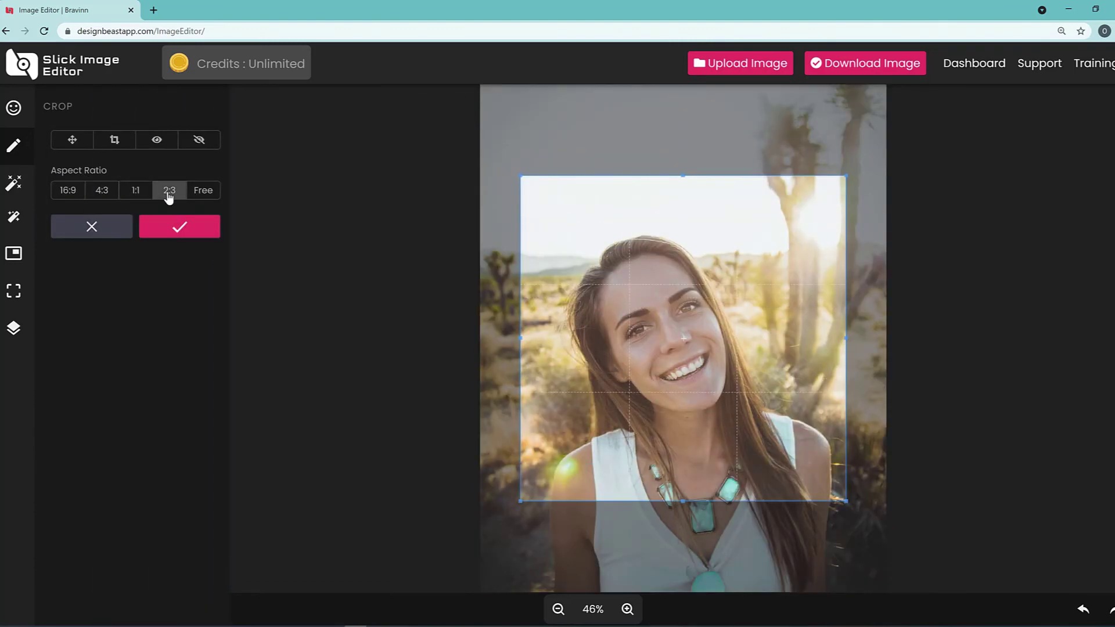
left_click(68, 191)
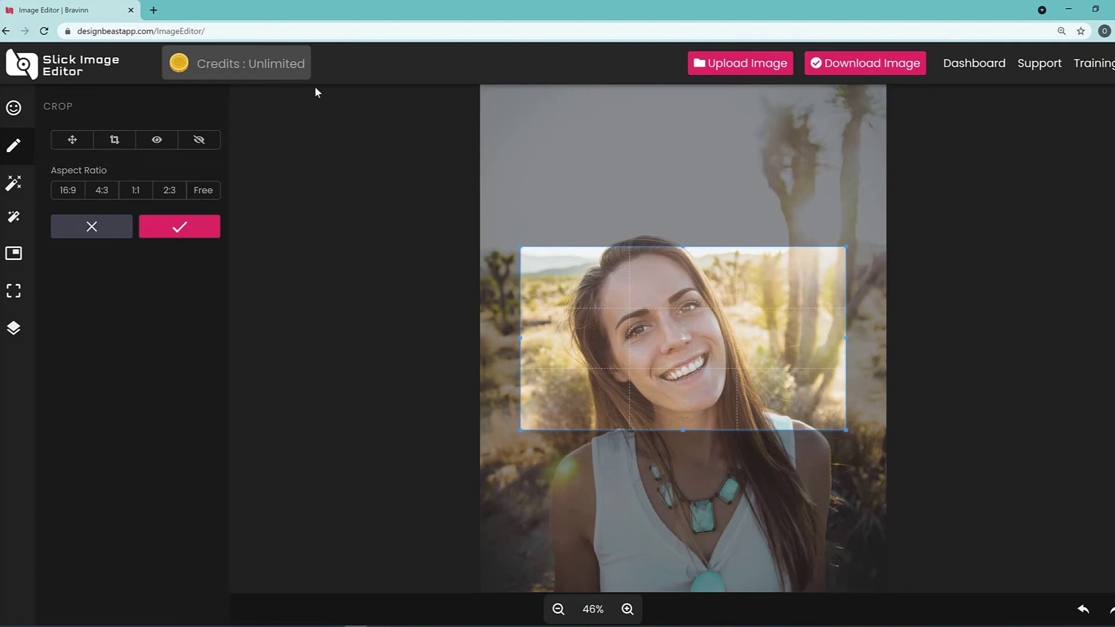
Cancel the portrait crop and check the Object aware crop and Social media crop options.
left_click(13, 107)
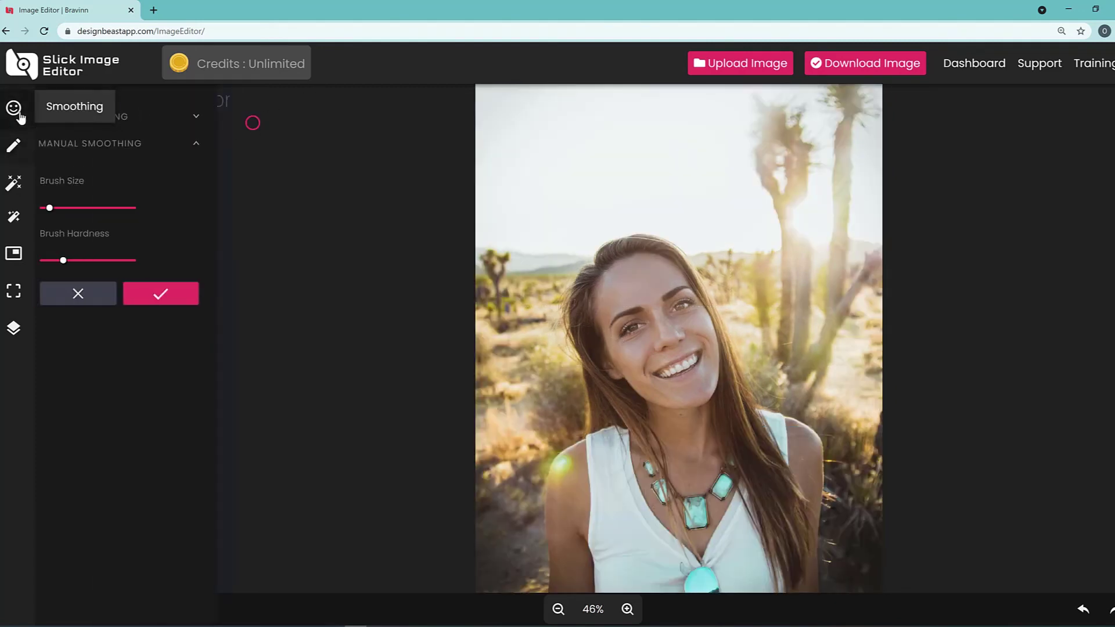
left_click(19, 260)
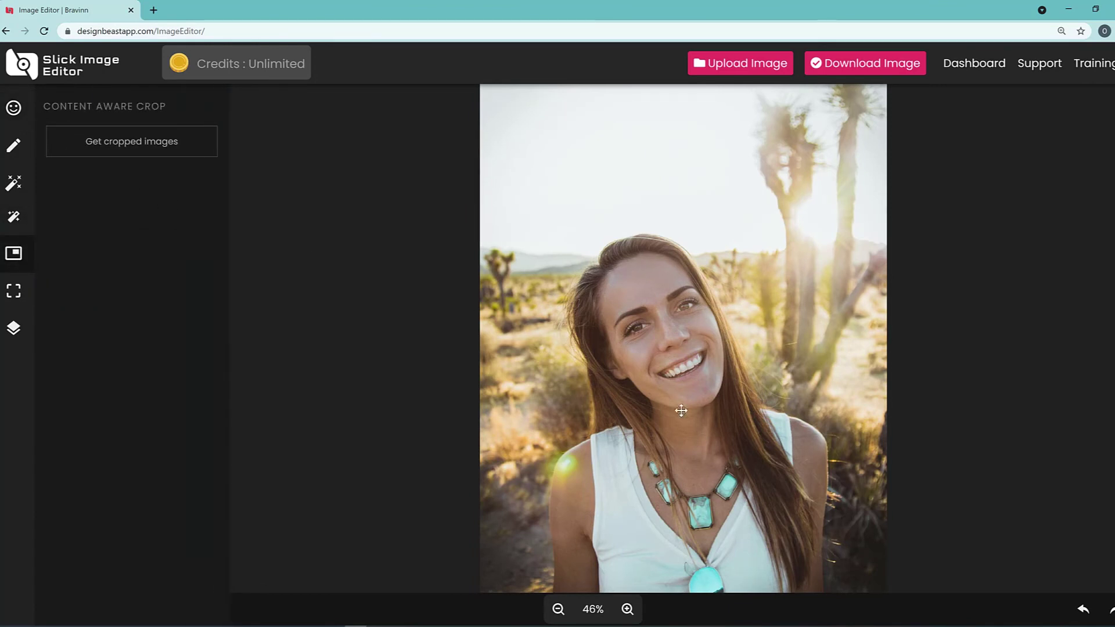
left_click(21, 301)
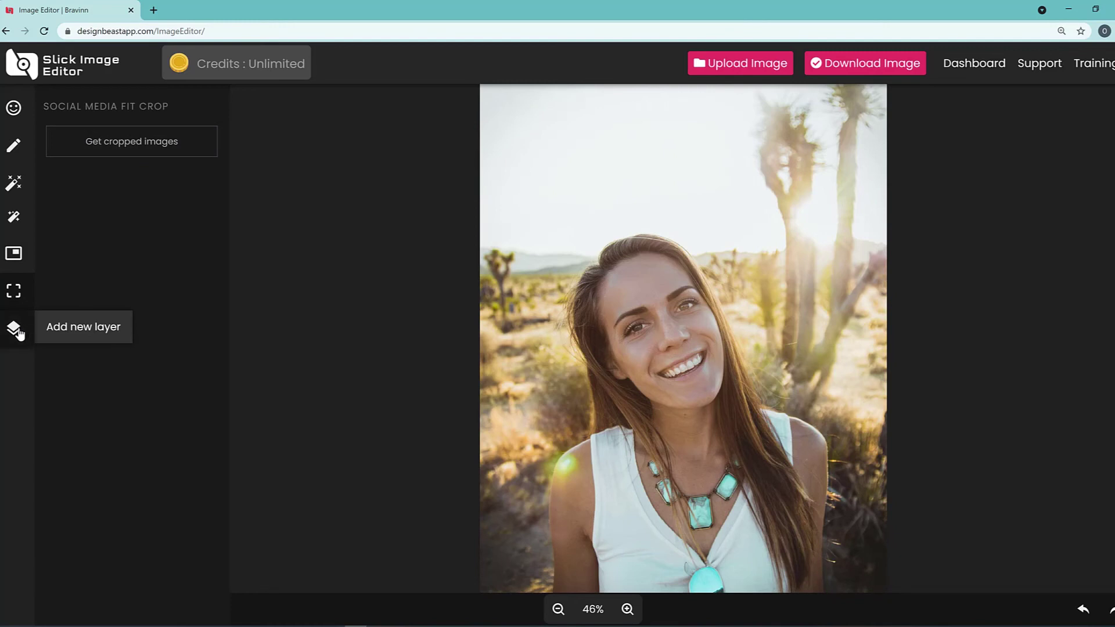
In Smoothing, enlarge the brush size slightly and expand the Auto Smoothing settings.
left_click(15, 108)
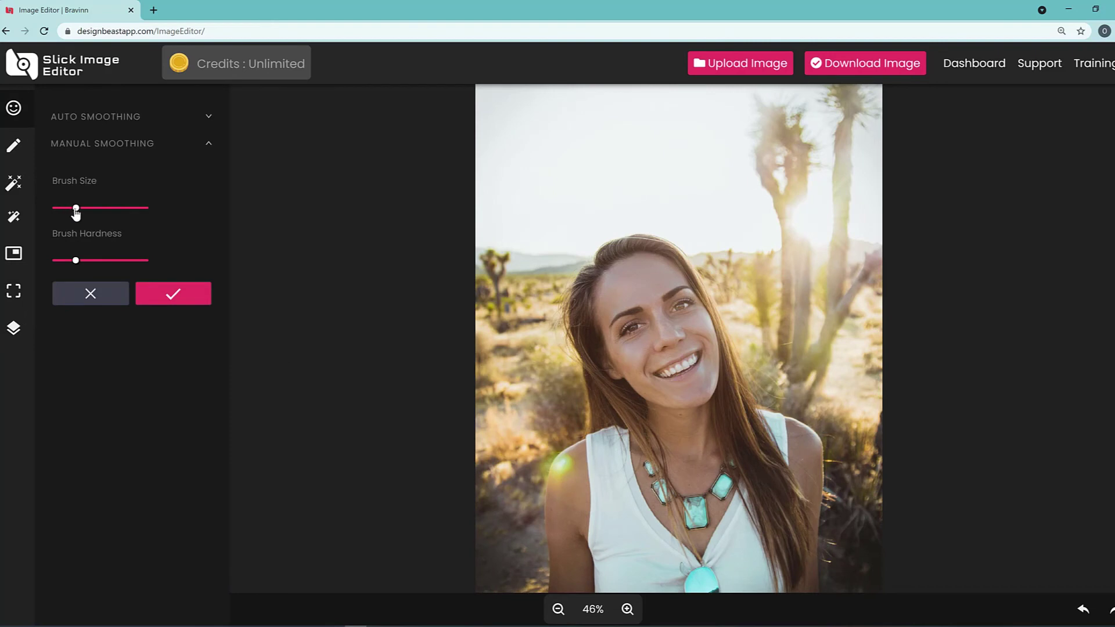
mouse_move(62, 209)
left_mouse_down()
mouse_move(110, 181)
mouse_move(148, 187)
mouse_move(53, 184)
left_mouse_up()
left_click(209, 117)
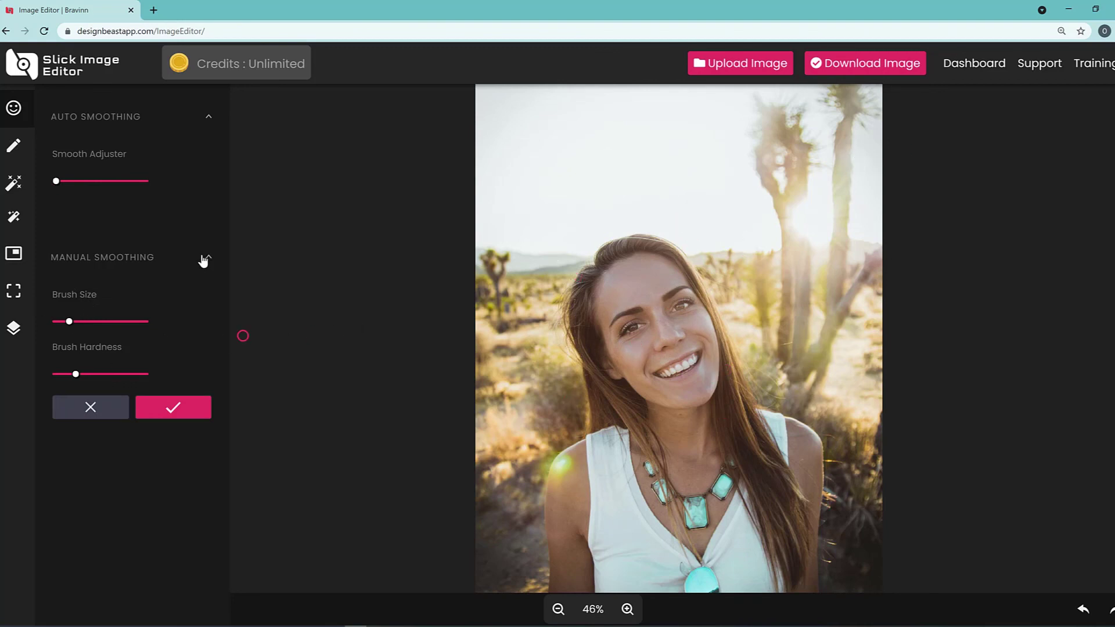
left_click(13, 183)
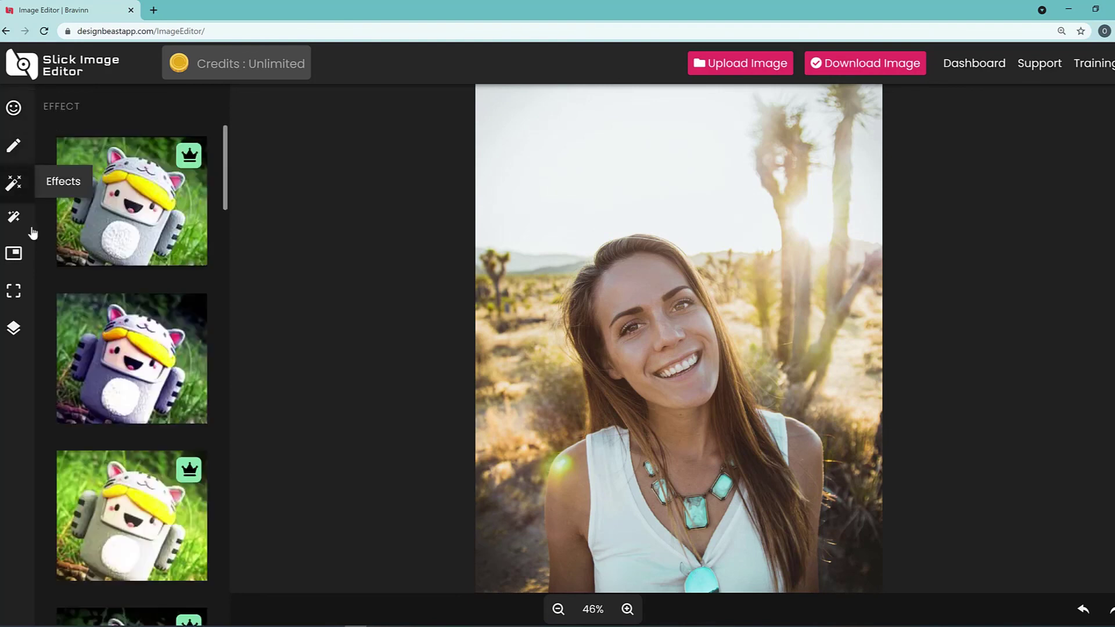
scroll(153, 314, "down", 1)
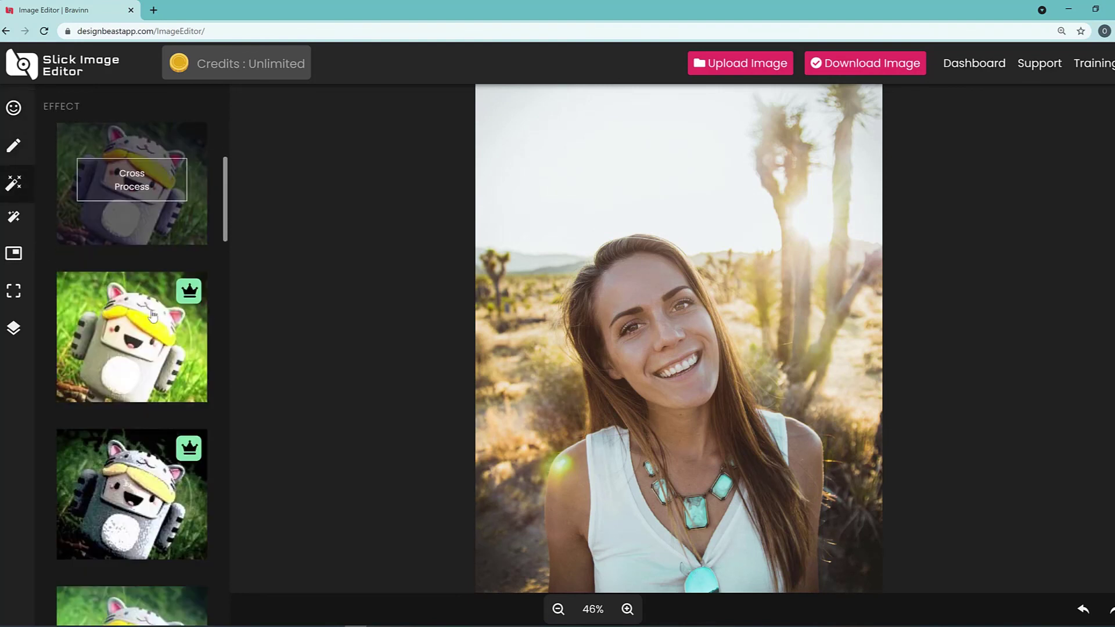
left_click(142, 344)
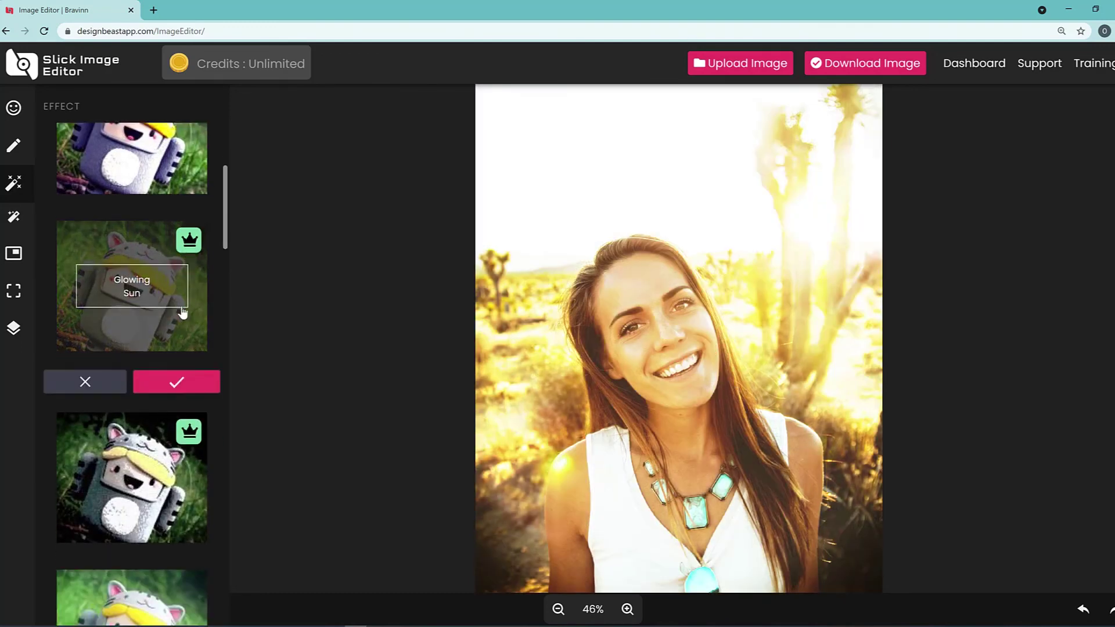
scroll(182, 316, "down", 2)
scroll(183, 313, "down", 3)
scroll(175, 337, "down", 2)
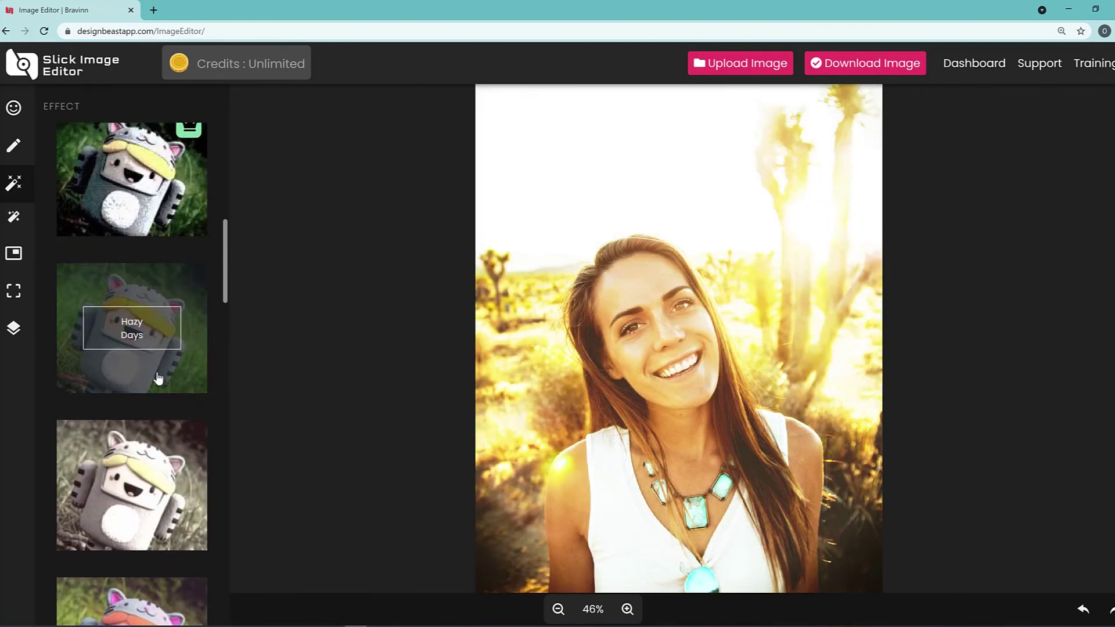
scroll(157, 378, "down", 3)
scroll(162, 442, "down", 5)
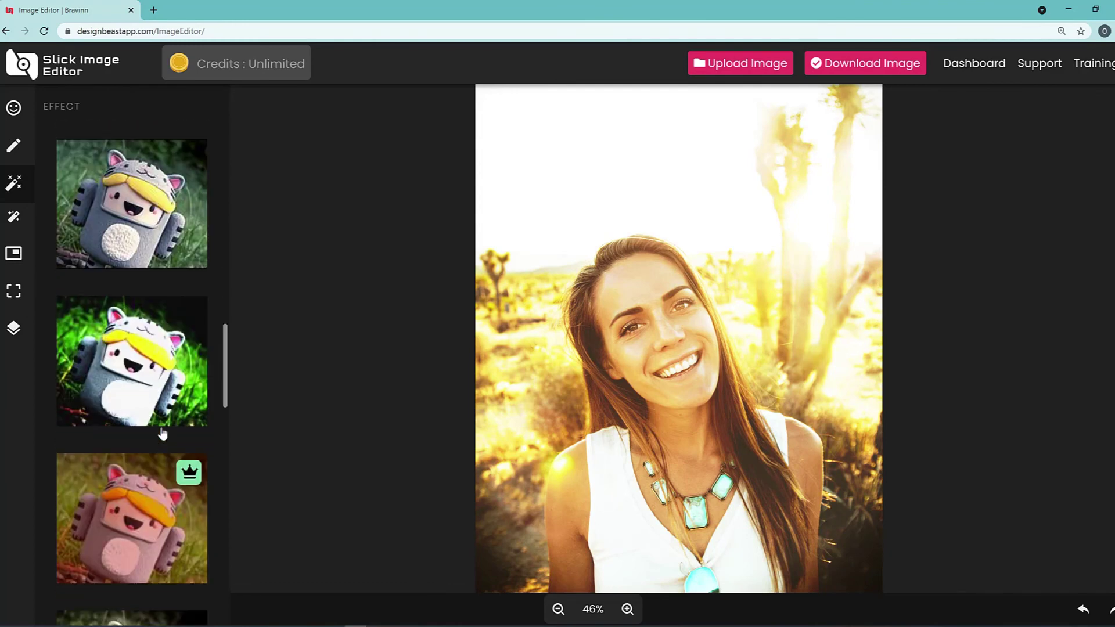
scroll(157, 407, "up", 2)
scroll(154, 378, "up", 1)
left_click(154, 290)
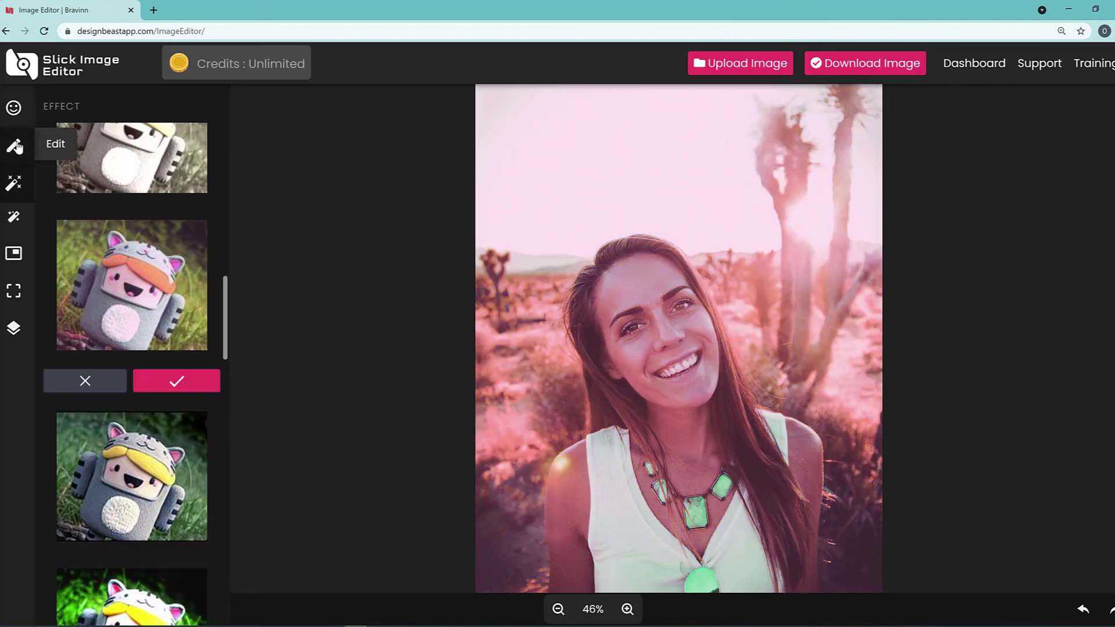
left_click(14, 108)
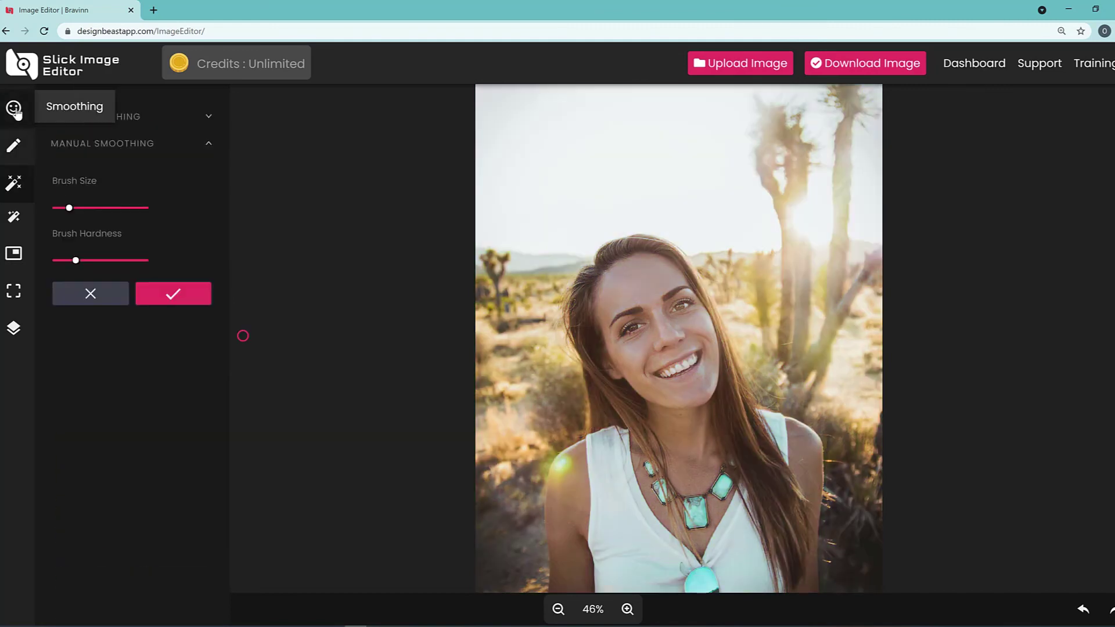
Apply the automatic enhancement to brighten and warm the desert portrait.
left_click(18, 222)
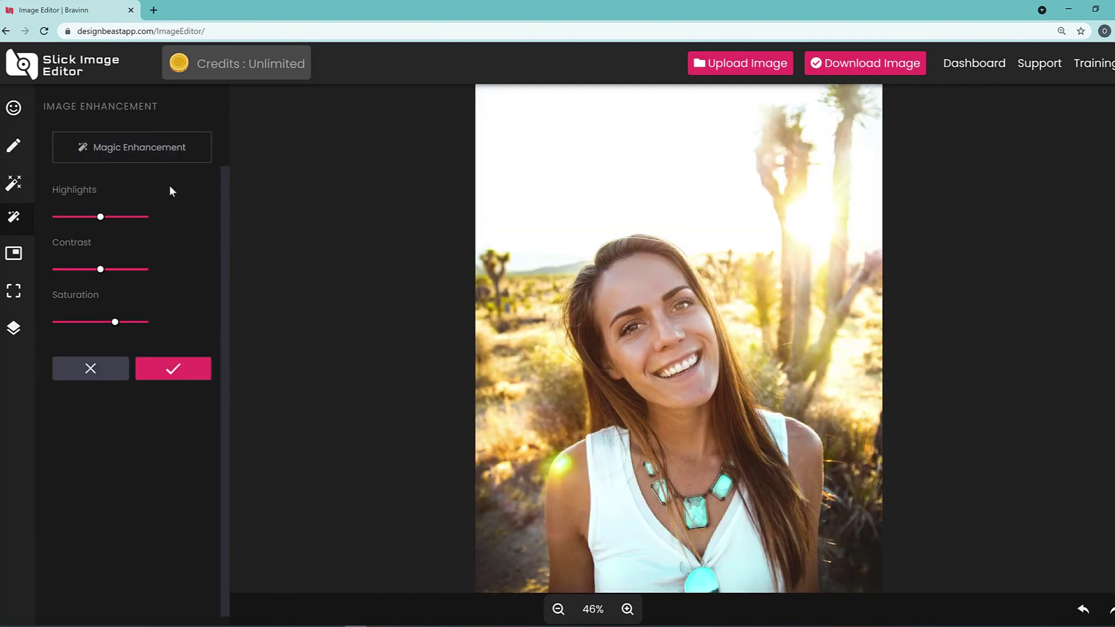
left_click(174, 368)
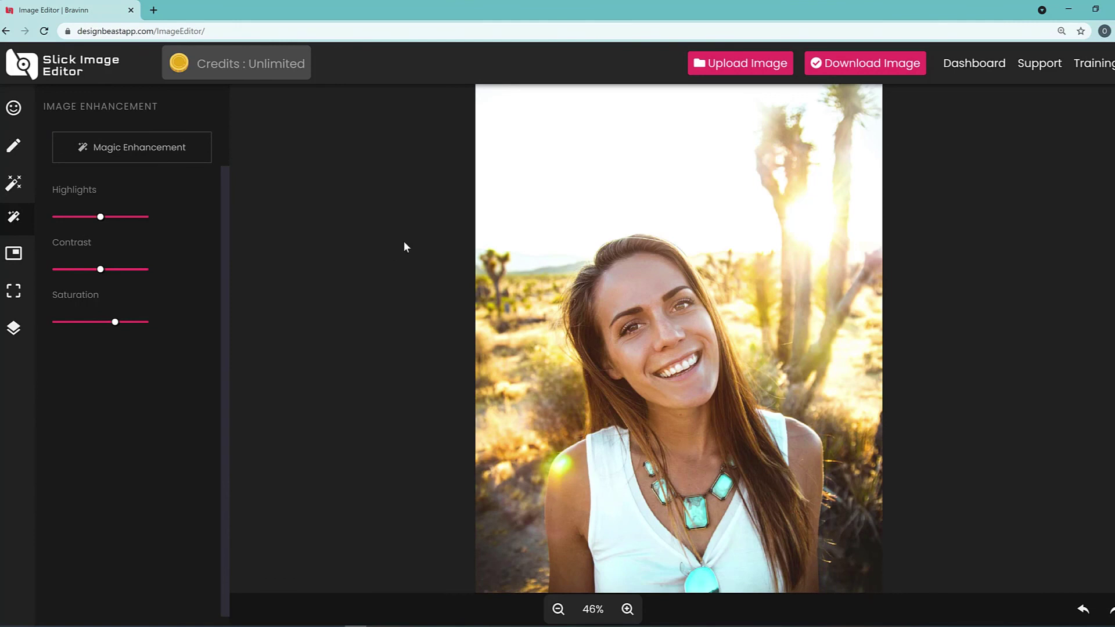